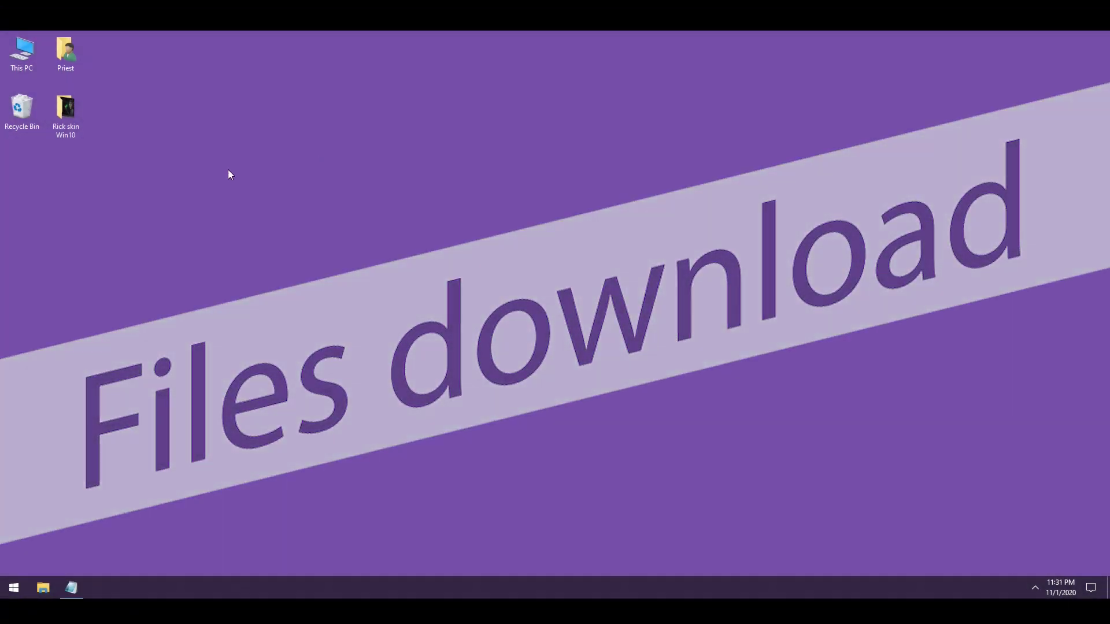
left_click(68, 119)
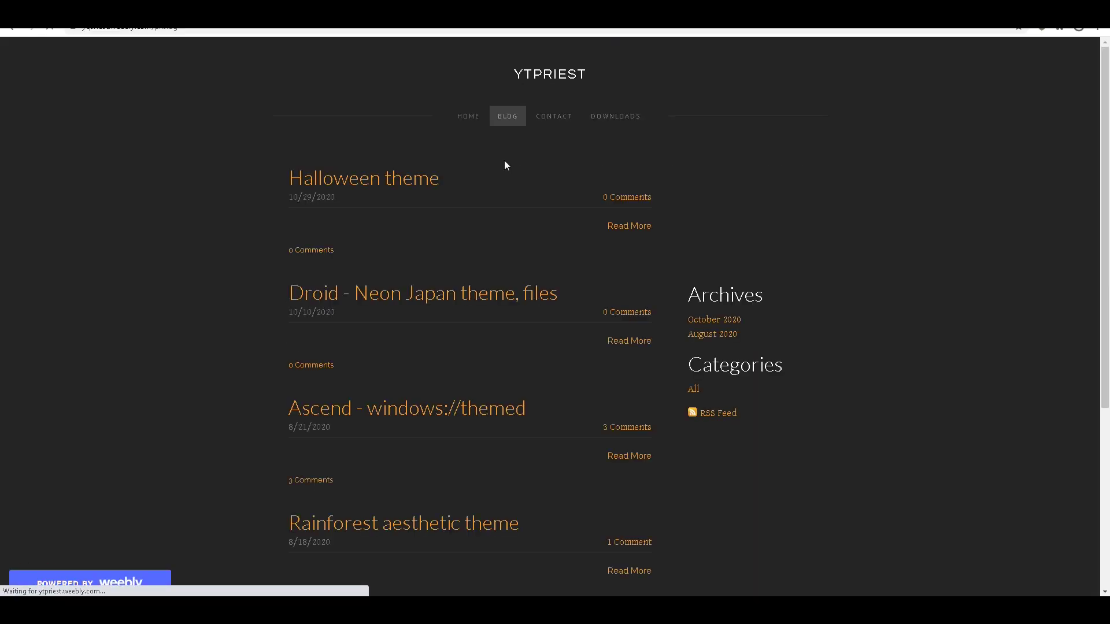
scroll(504, 161, "down", 4)
scroll(519, 178, "up", 4)
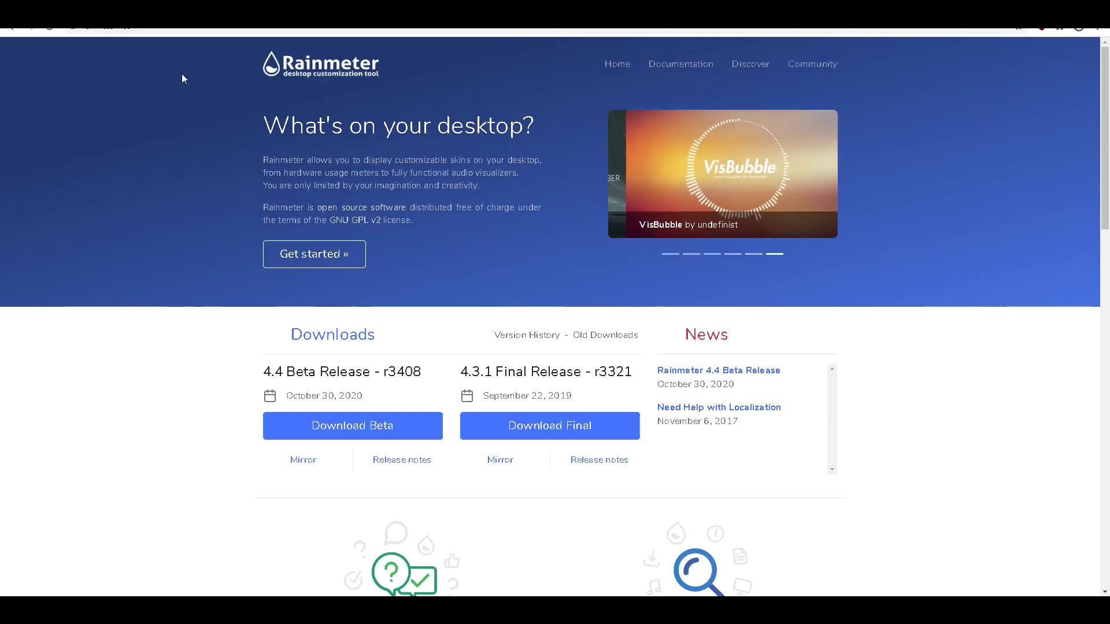
Download the Rainmeter 4.3.1 final release and the free version of the Winstep Nexus dock
left_click(544, 428)
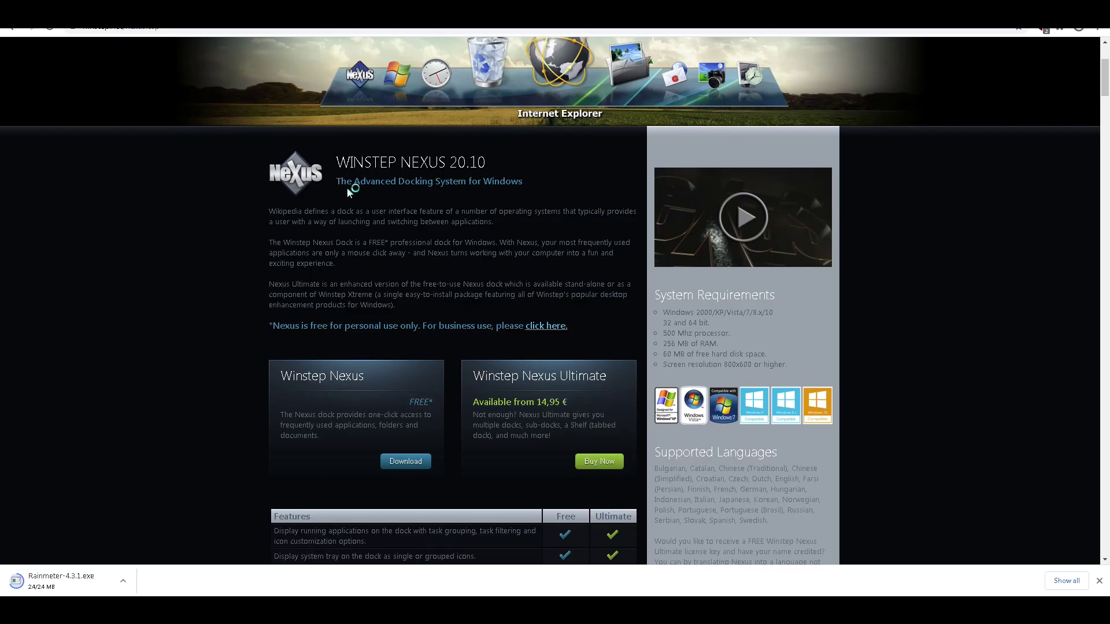
left_click(404, 466)
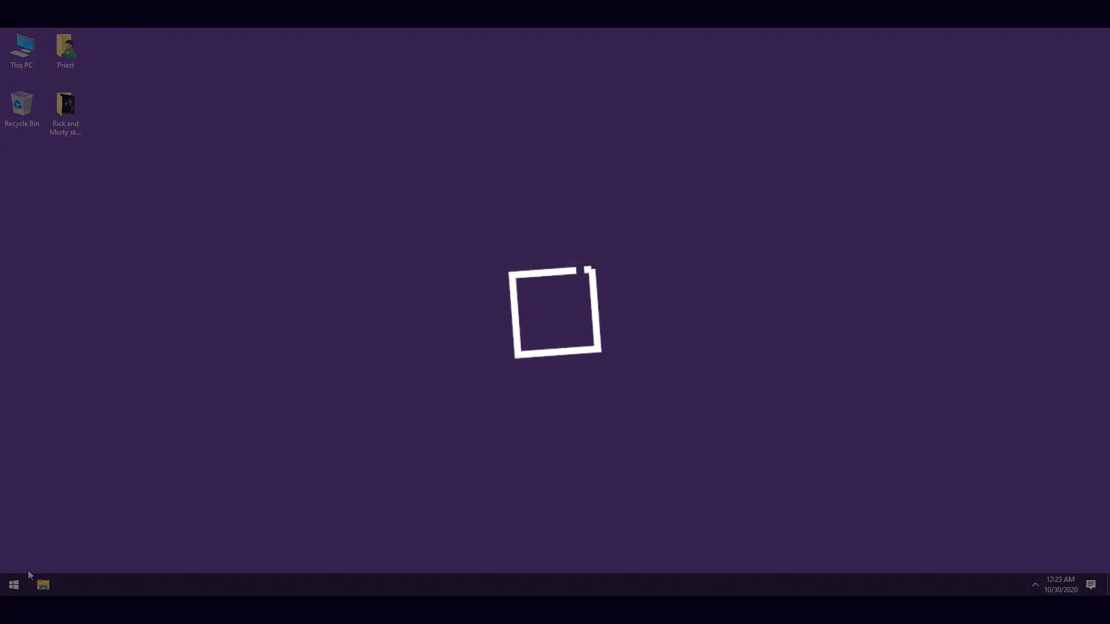
Search Windows for restore, open the restore point settings and turn on system protection for Local Disk (C:)
left_click(13, 585)
type("restore")
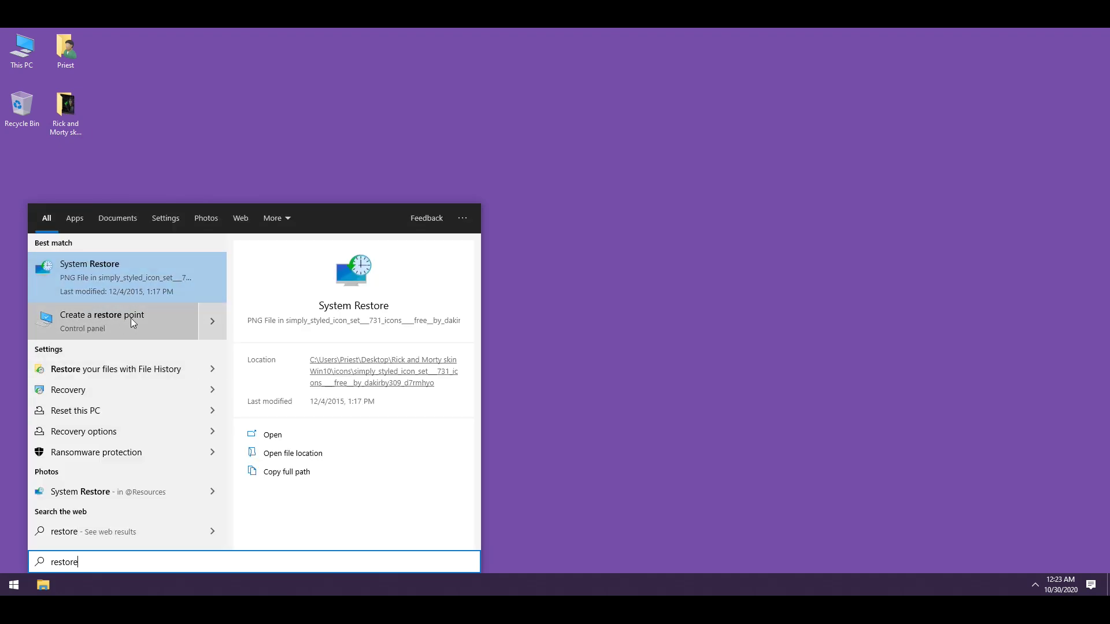
left_click(126, 318)
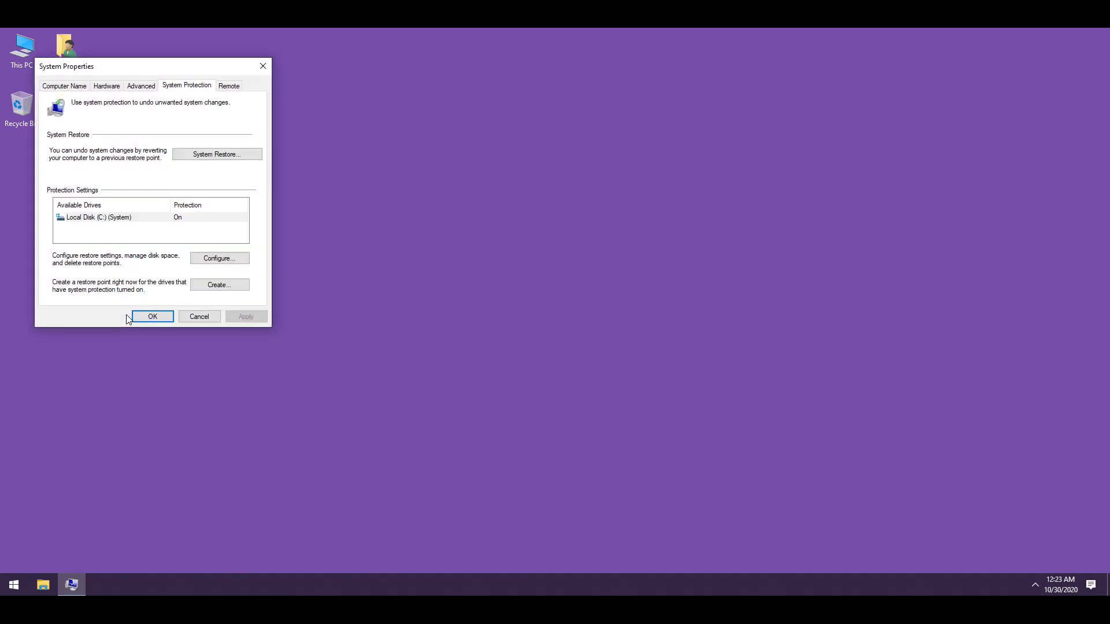
left_click(214, 258)
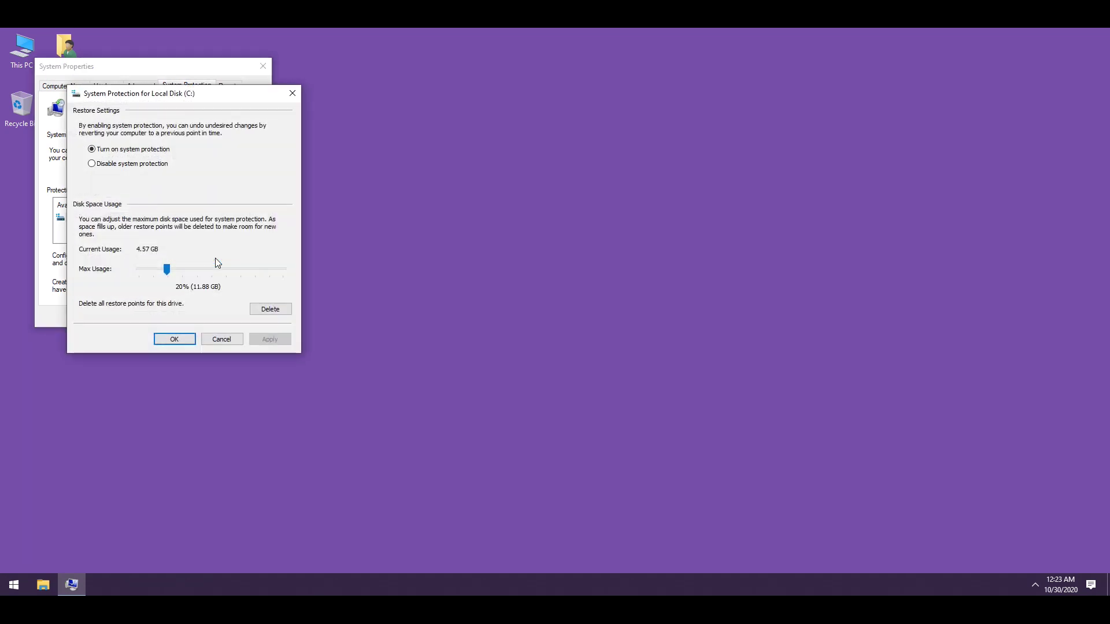
left_click(102, 151)
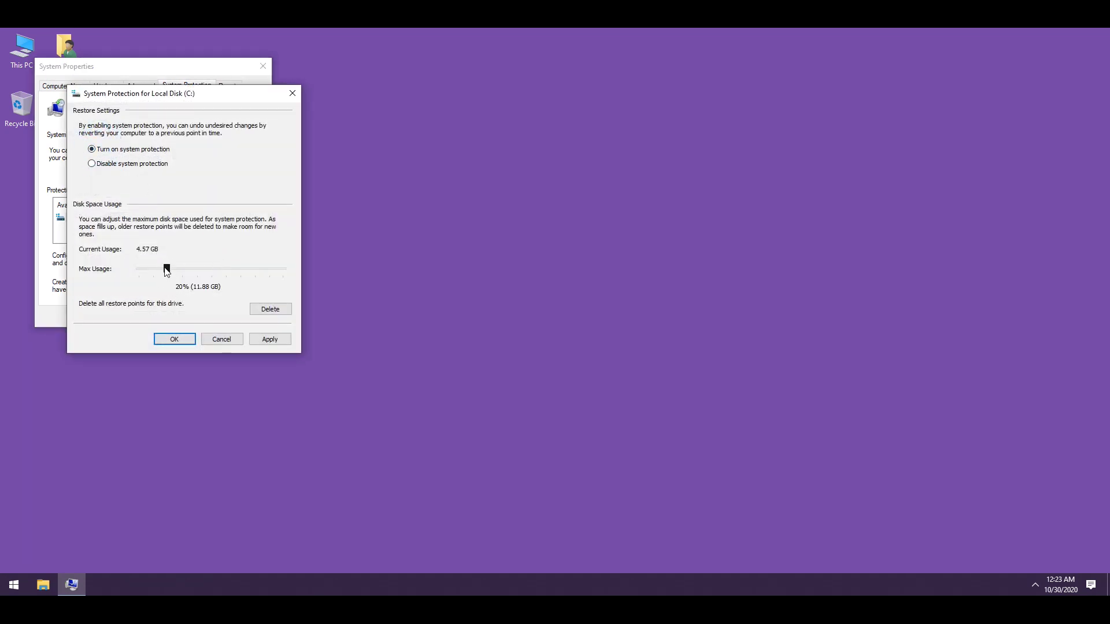
left_click(190, 344)
Prepare a new restore point described as Mypoint and cancel without creating it
left_click(213, 286)
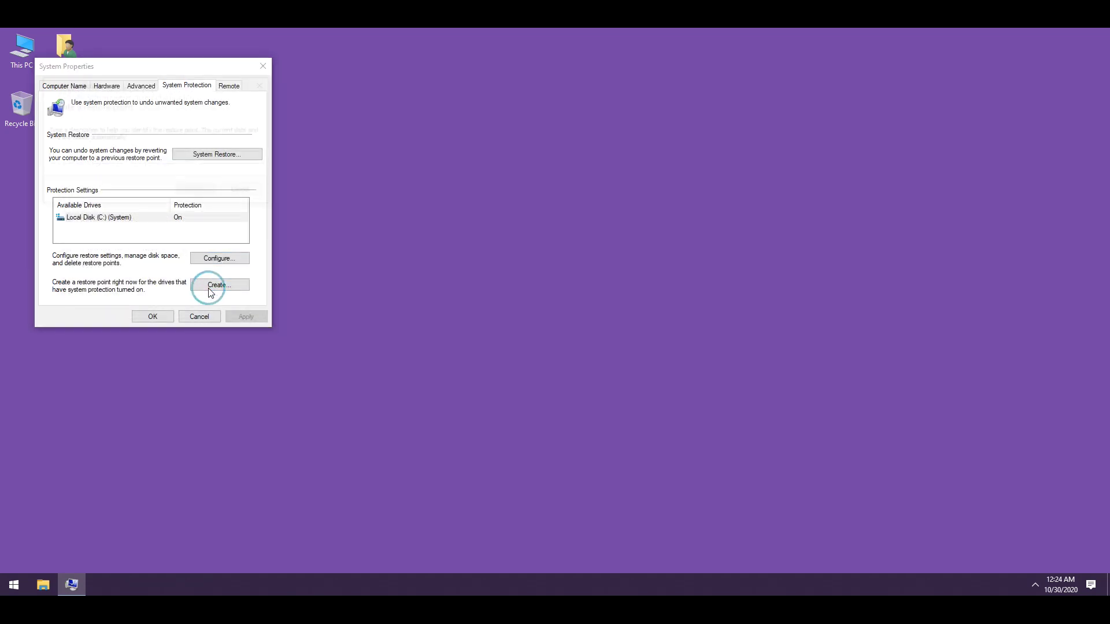
type("Mypoint")
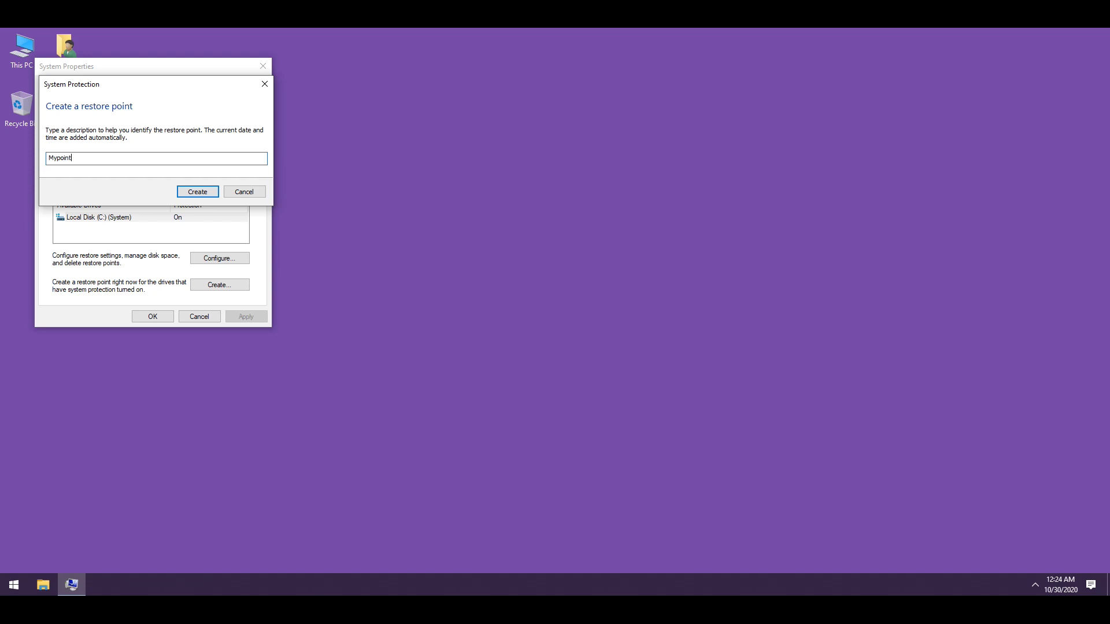
left_click(234, 194)
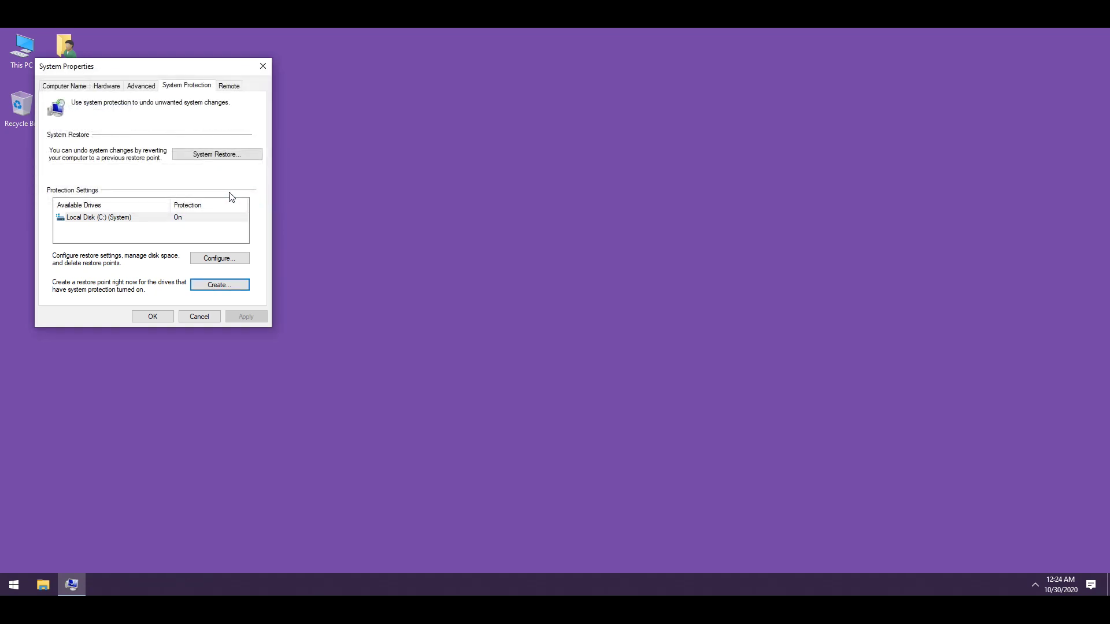
Start System Restore, choose a different restore point, select MyPoint and cancel without restoring
left_click(203, 154)
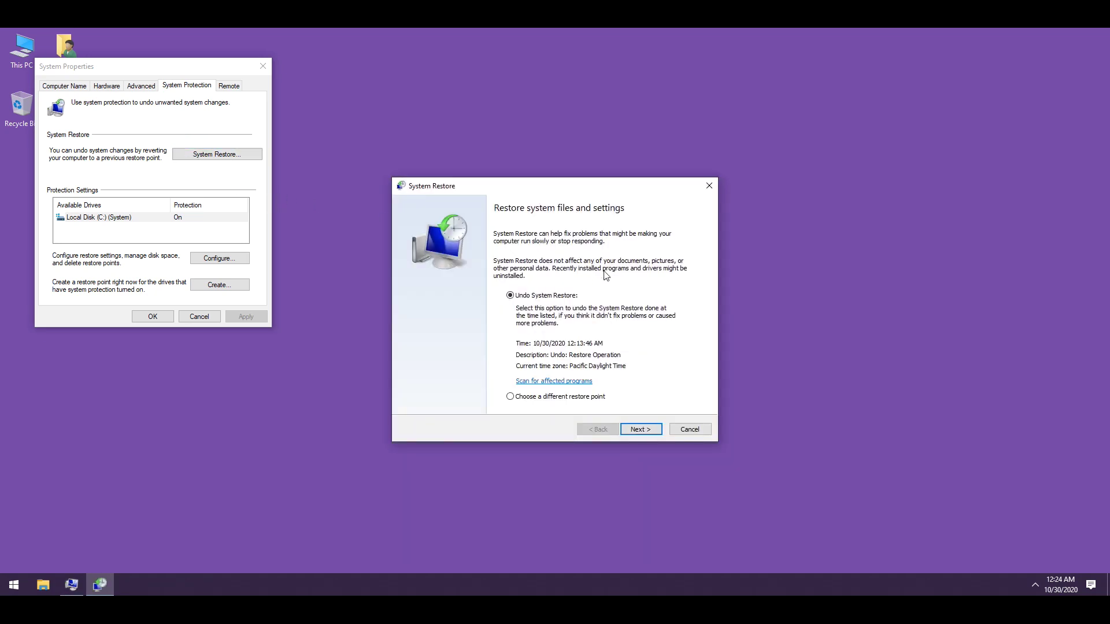
left_click(562, 398)
left_click(639, 429)
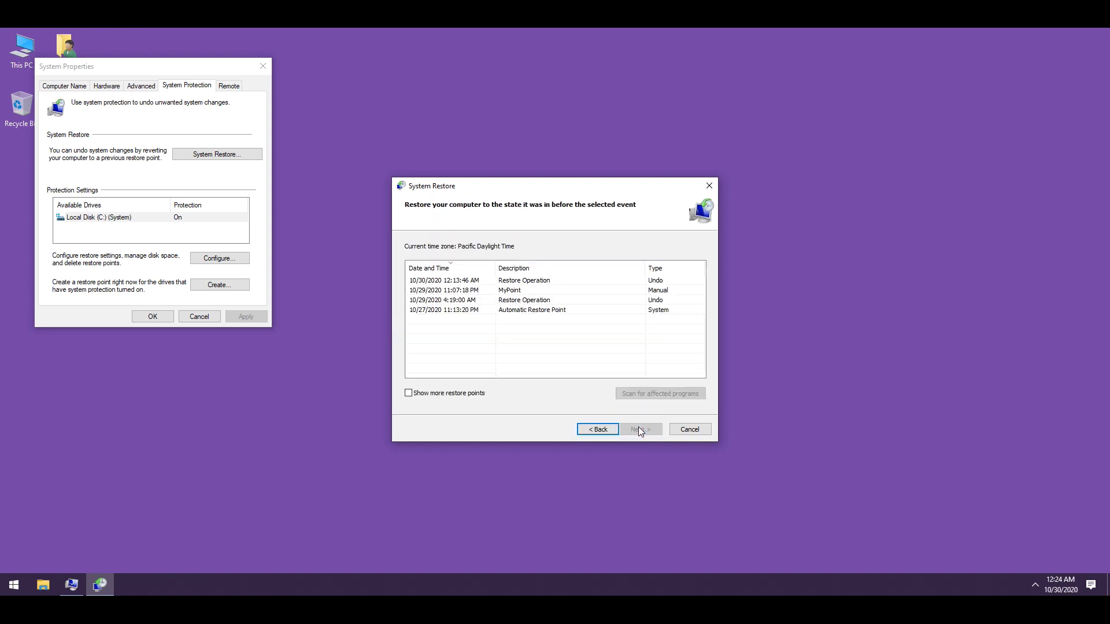
left_click(514, 290)
left_click(690, 430)
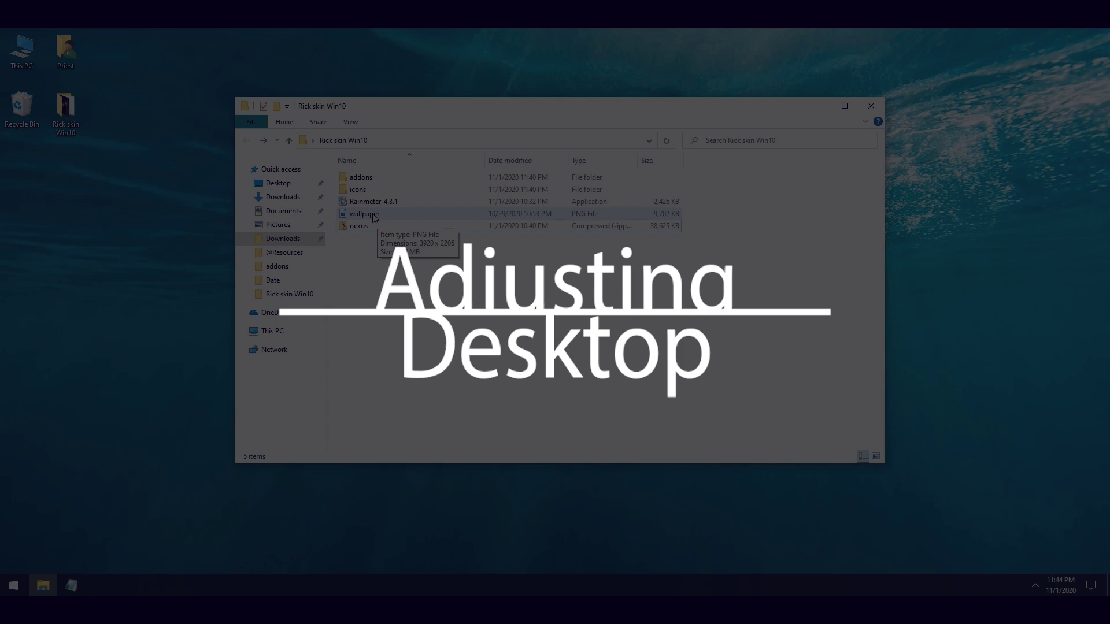
Set the wallpaper image from the Rick skin Win10 folder as the desktop background
right_click(374, 216)
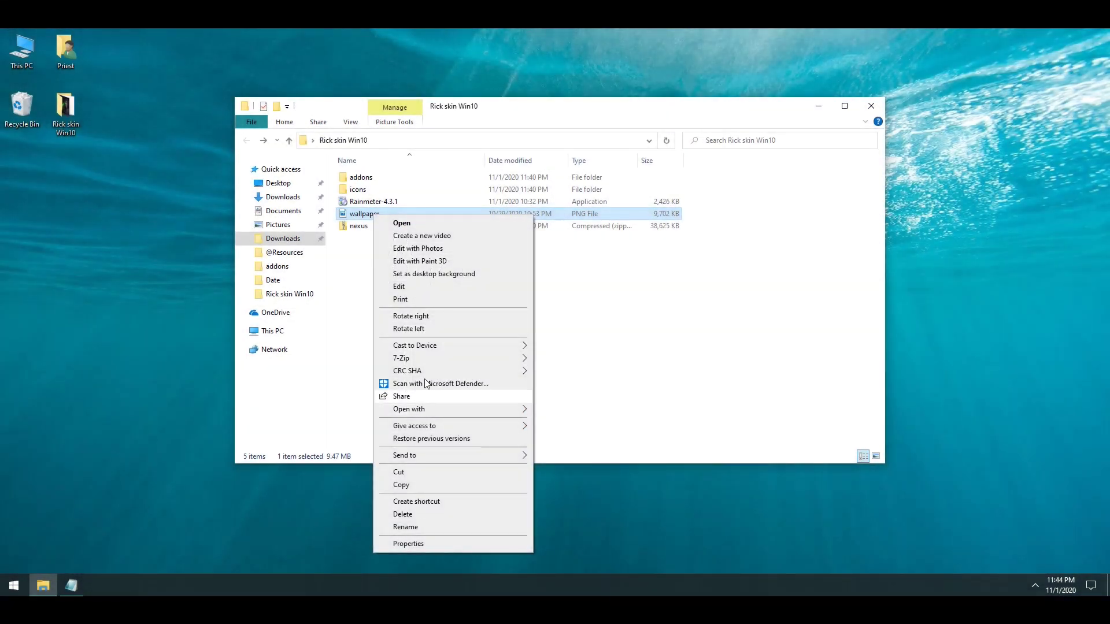
left_click(426, 274)
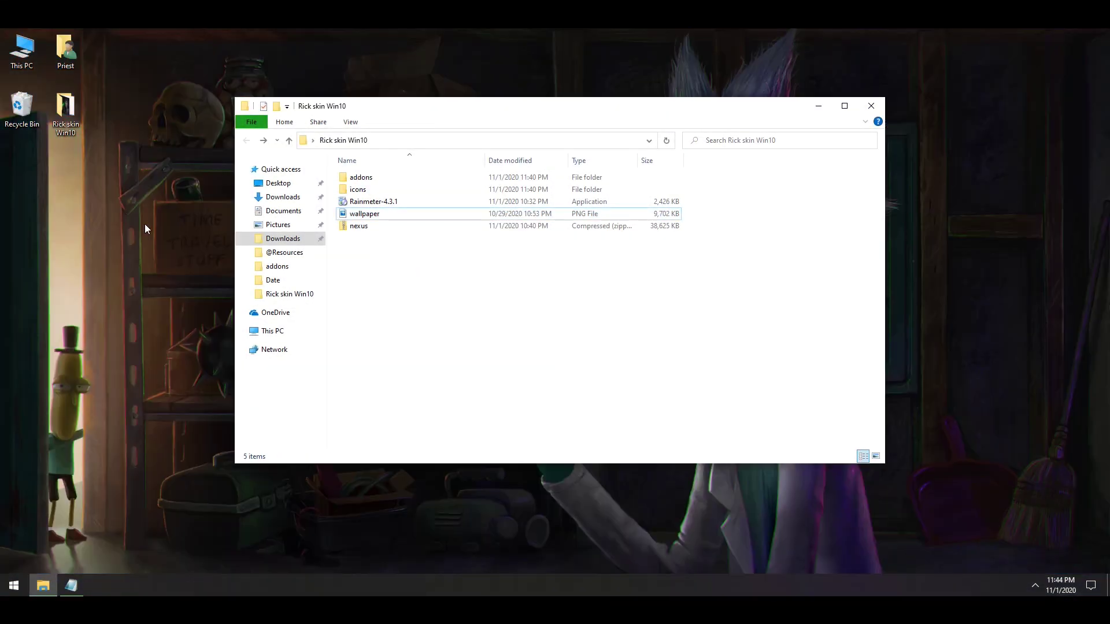
Open the desktop personalization settings and go to the color options
right_click(145, 224)
left_click(175, 349)
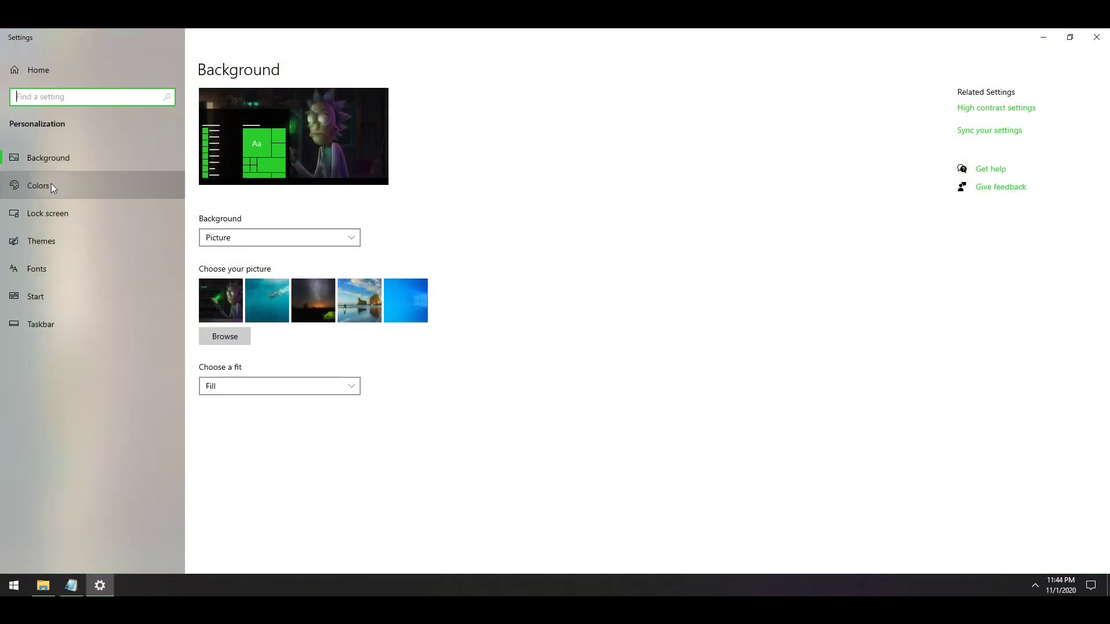
left_click(51, 184)
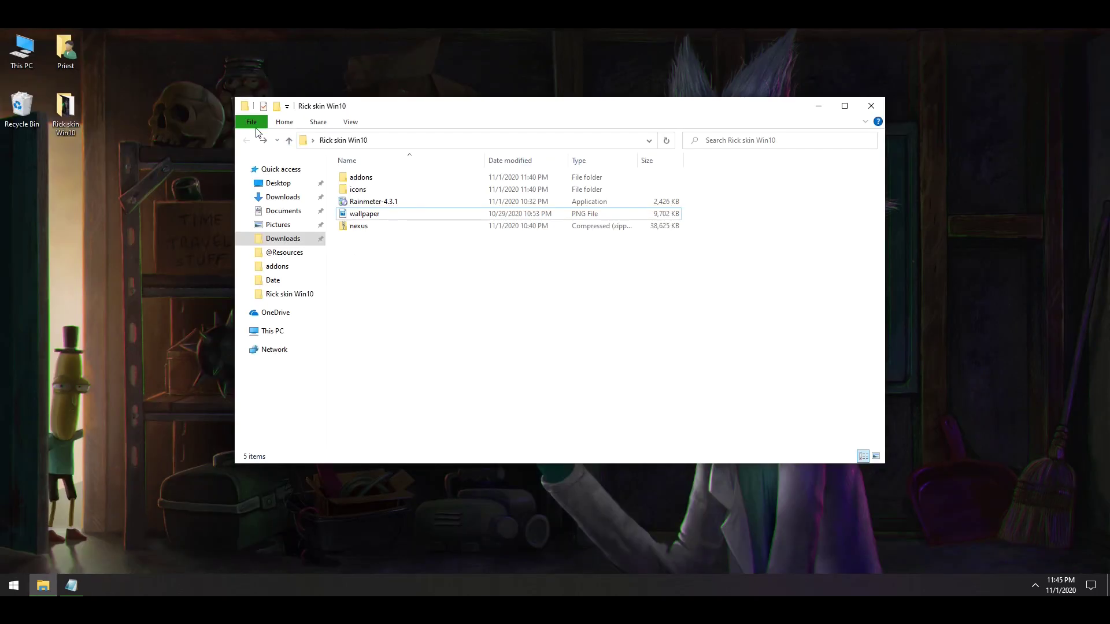
left_click(14, 585)
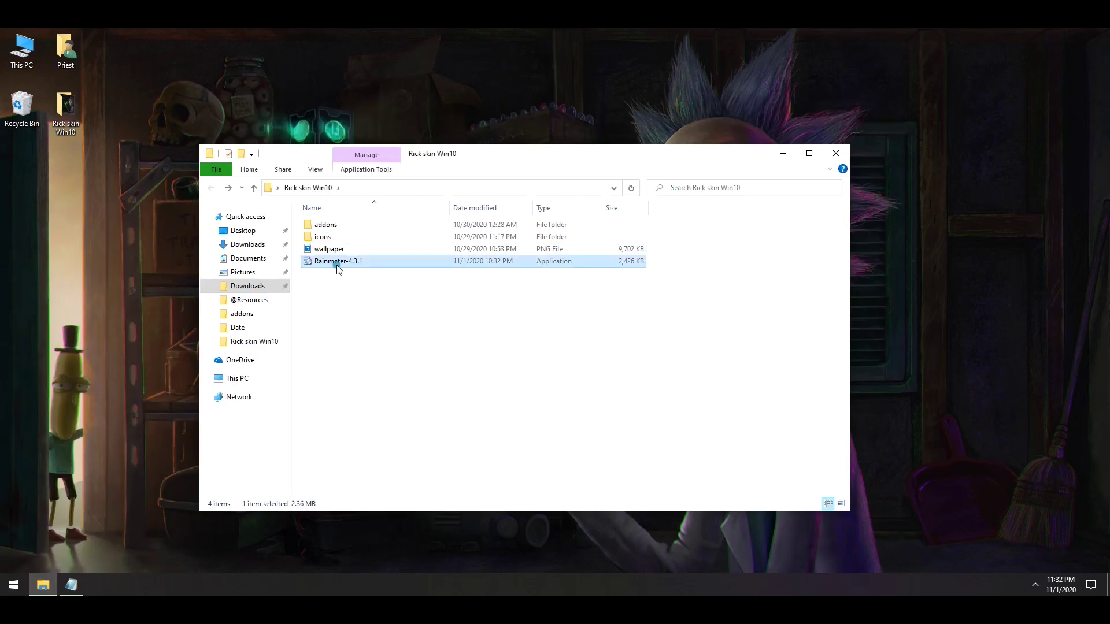
Install Rainmeter 4.3.1 as a standard 64-bit installation that launches on startup, and run it
double_click(338, 262)
left_click(558, 332)
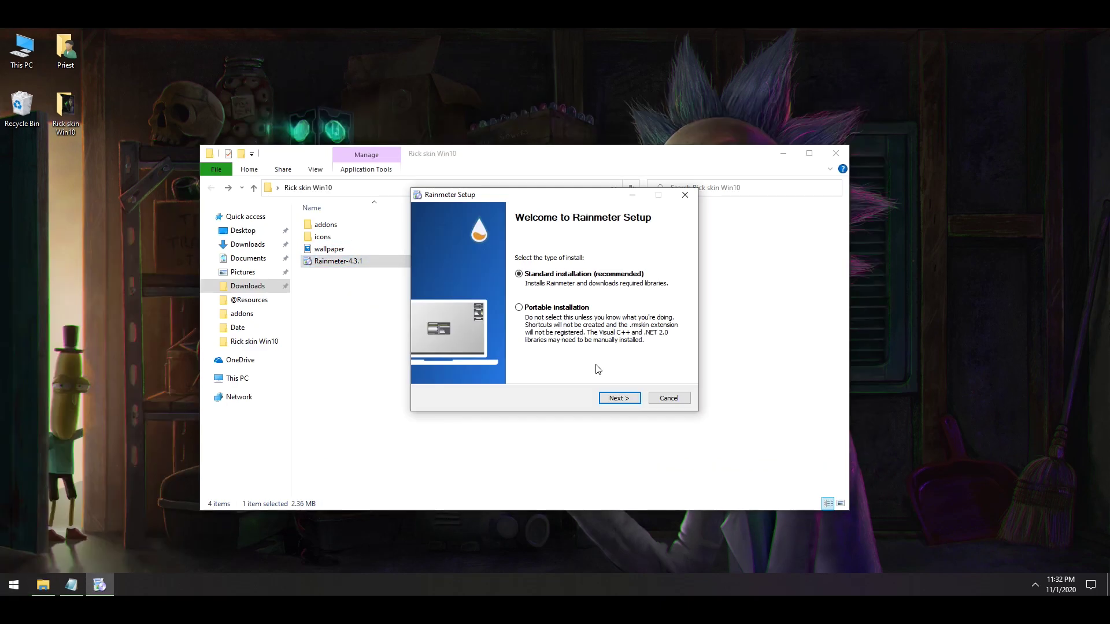
left_click(619, 398)
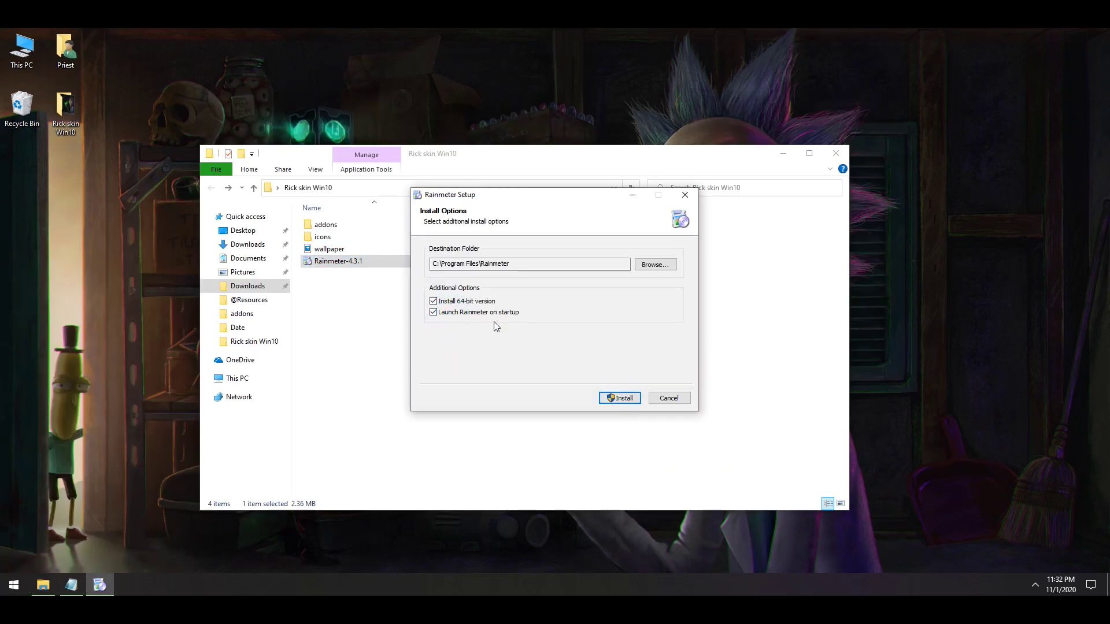
left_click(614, 398)
left_click(511, 393)
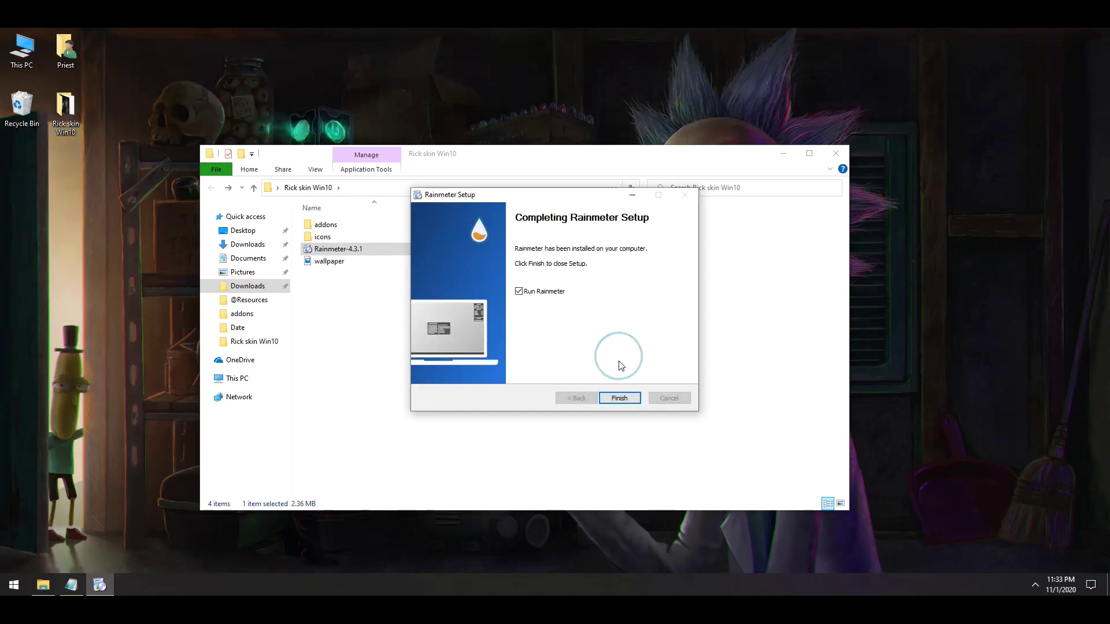
left_click(616, 398)
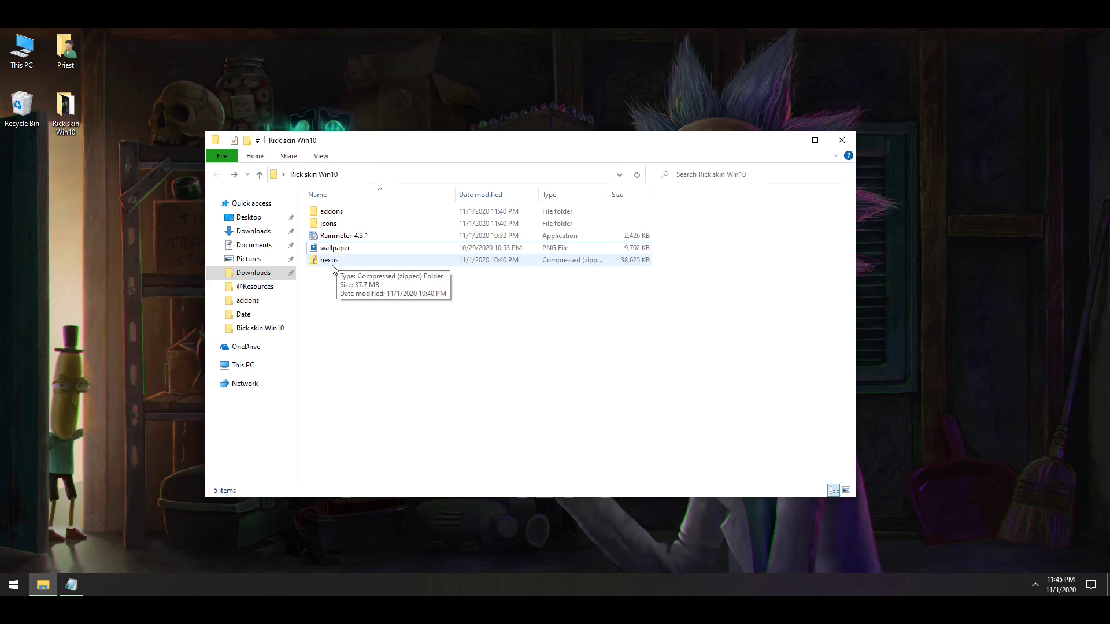
Extract the nexus archive in the Rick skin Win10 folder and open the extracted nexus folder
right_click(331, 266)
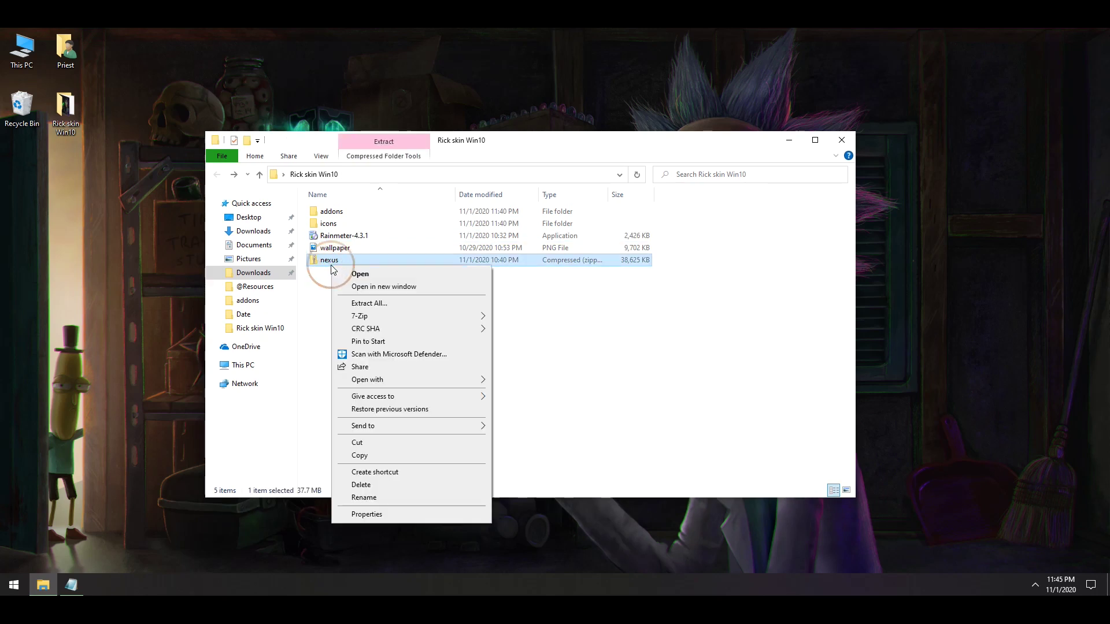
left_click(551, 371)
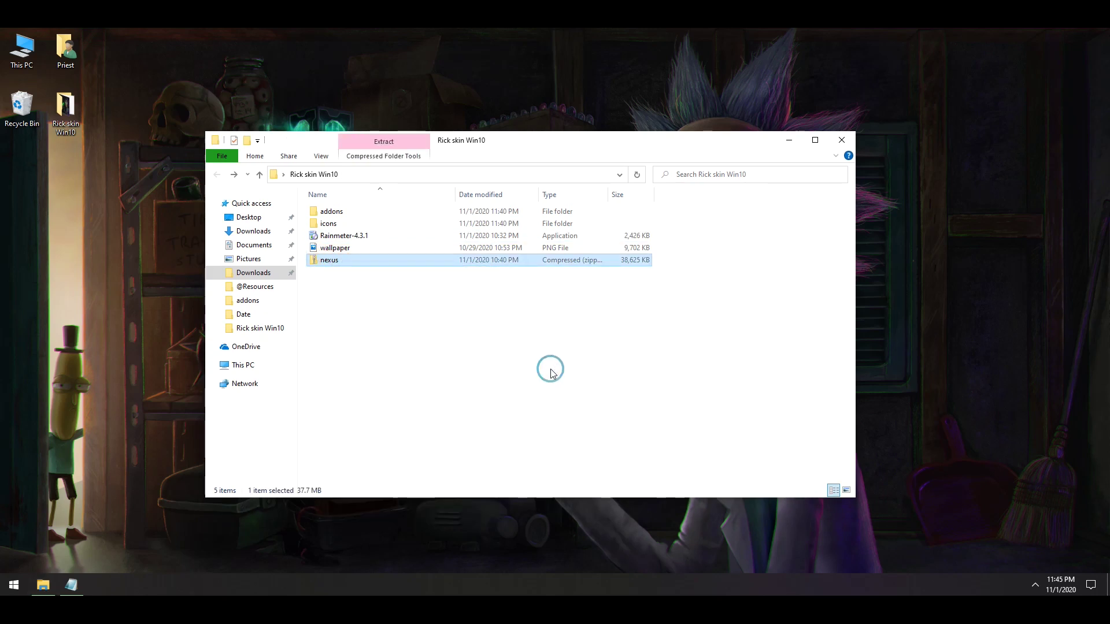
double_click(336, 236)
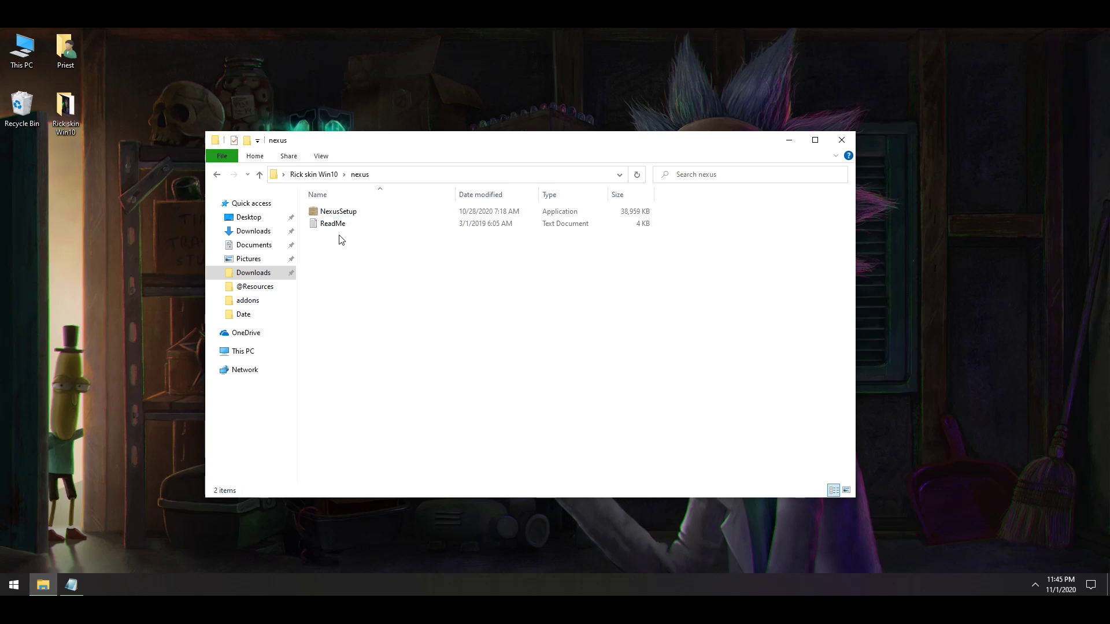
Install Nexus 20.10 from NexusSetup into the existing C:\Program Files (x86)\Winstep folder and launch it
double_click(339, 212)
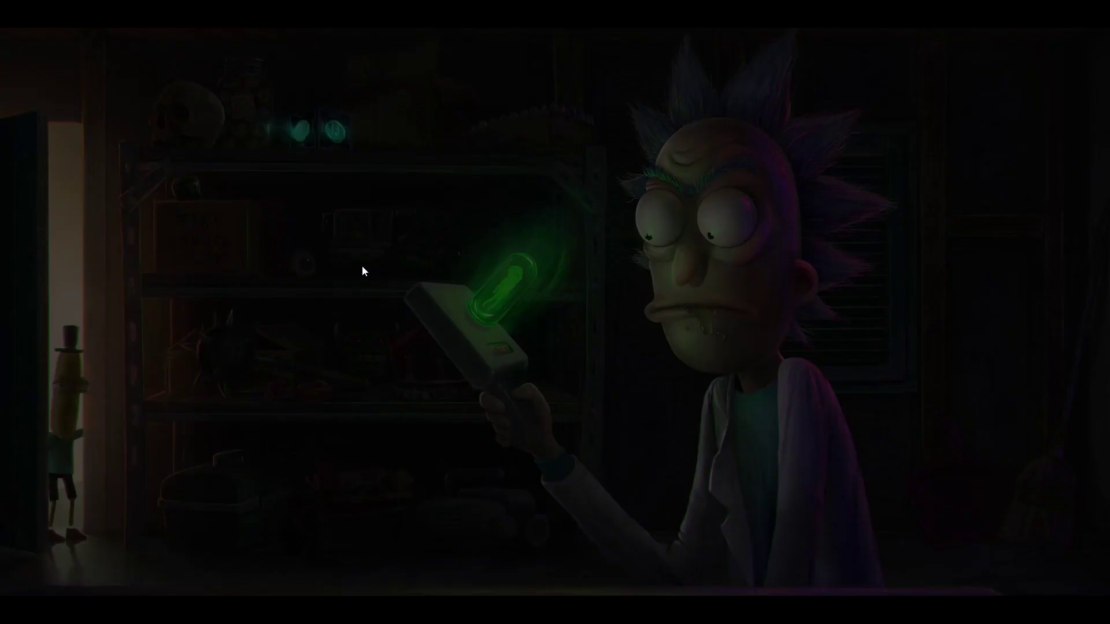
left_click(496, 389)
left_click(567, 330)
left_click(439, 360)
left_click(619, 398)
left_click(621, 398)
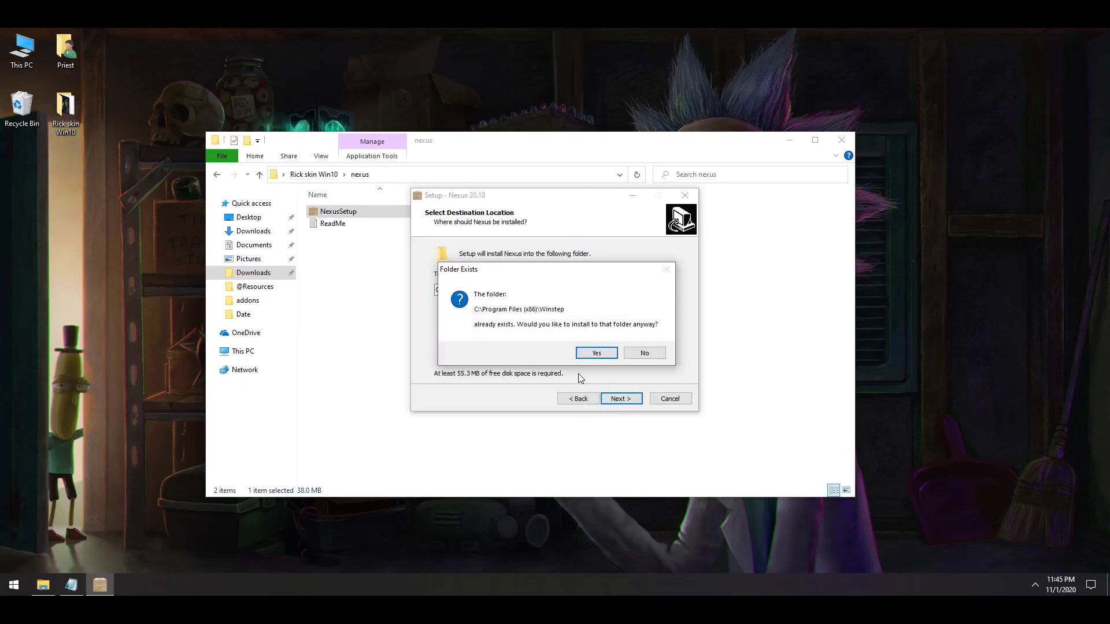
left_click(596, 354)
left_click(622, 400)
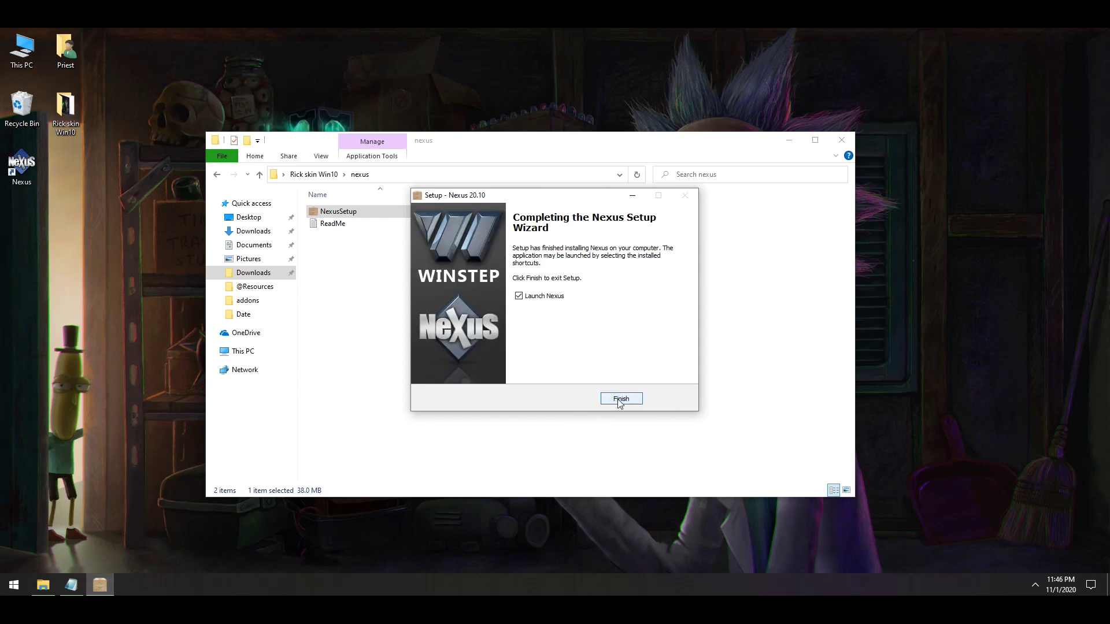
left_click(619, 399)
Install the Mond Rainmeter skin from the bin folder inside addons, applying its included layout
left_click(314, 174)
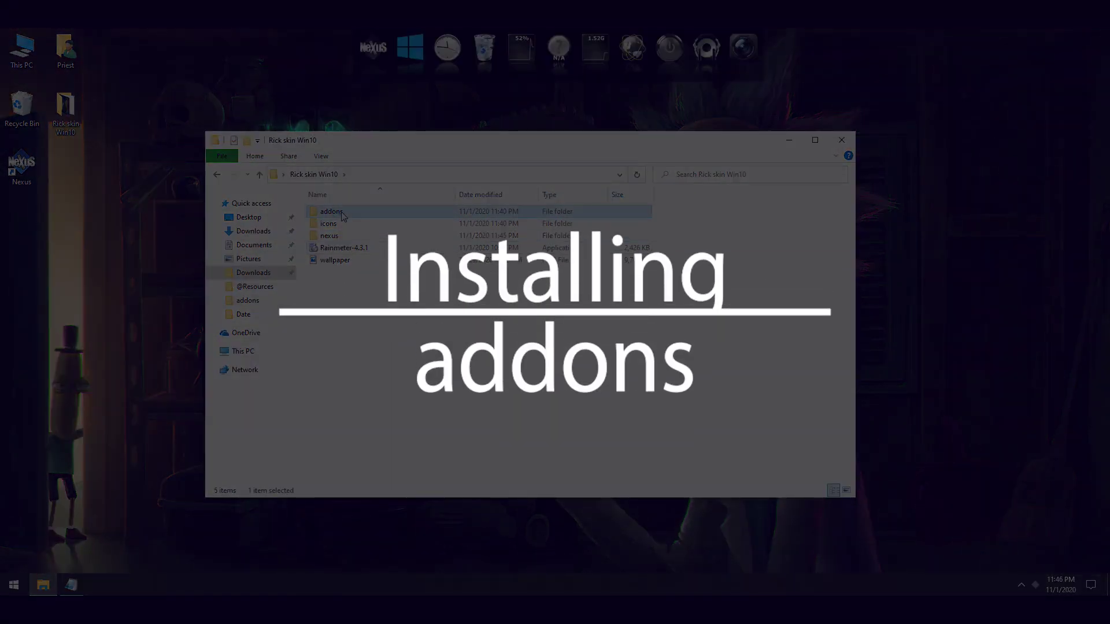
double_click(332, 212)
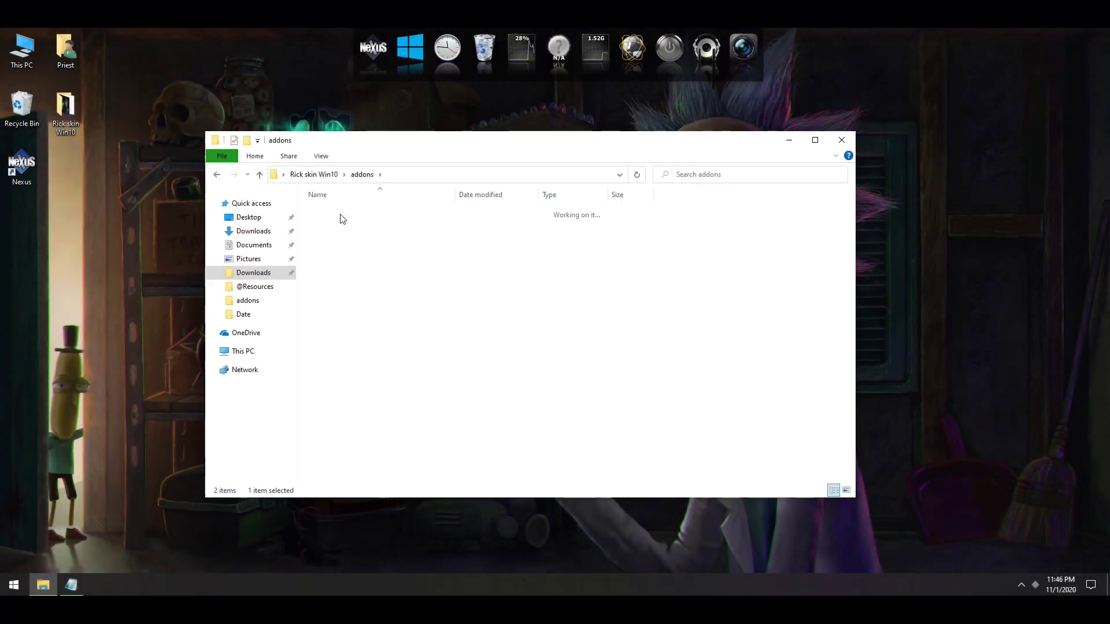
double_click(340, 214)
double_click(331, 212)
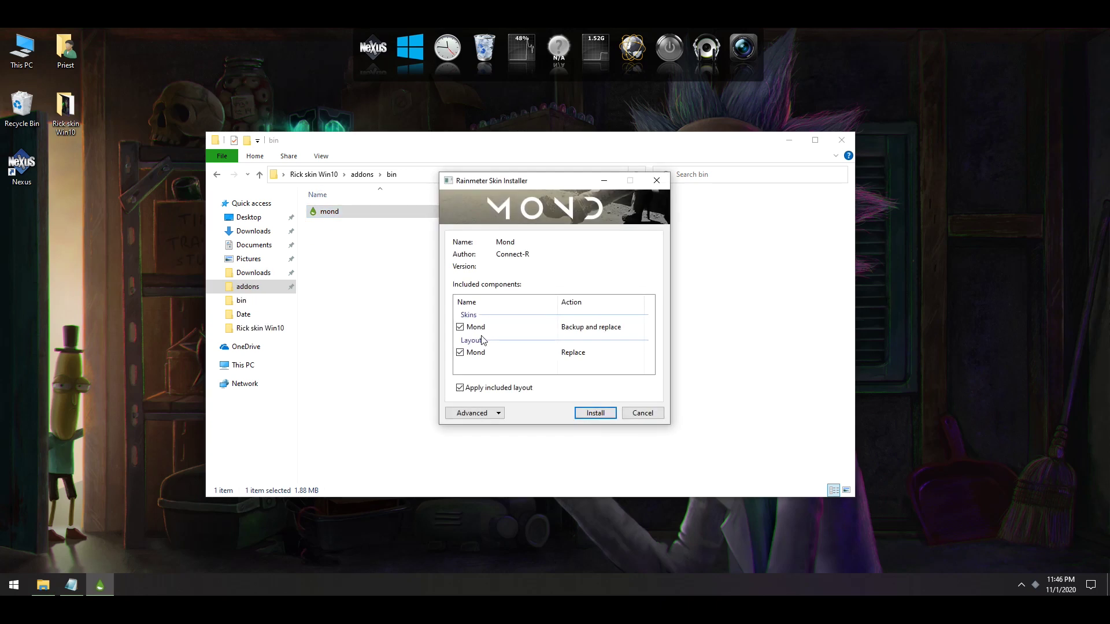
left_click(596, 413)
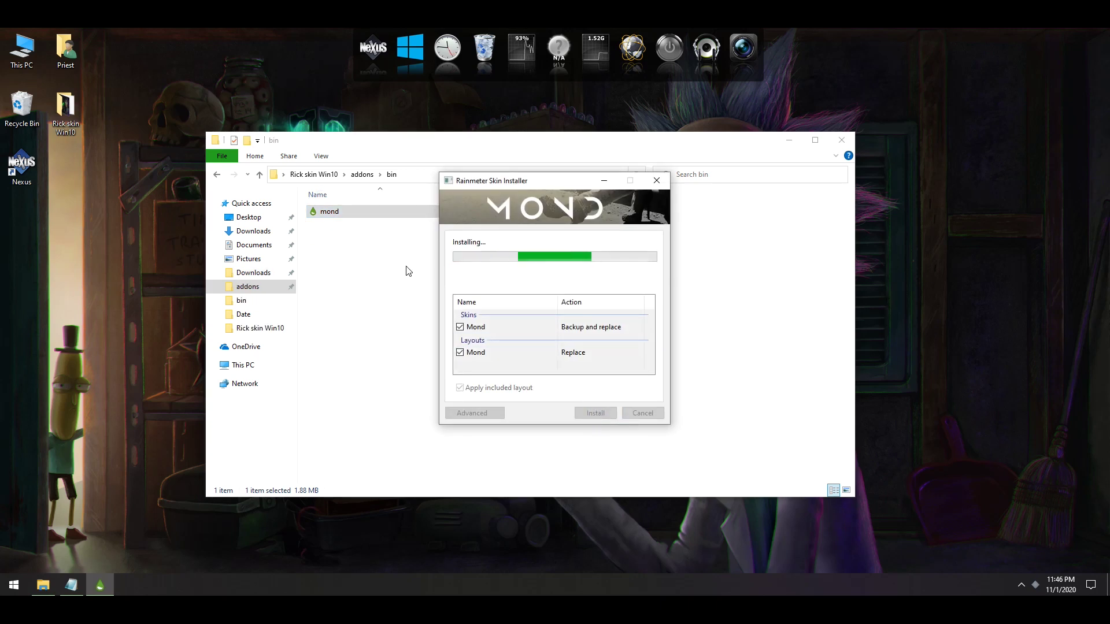
left_click(627, 399)
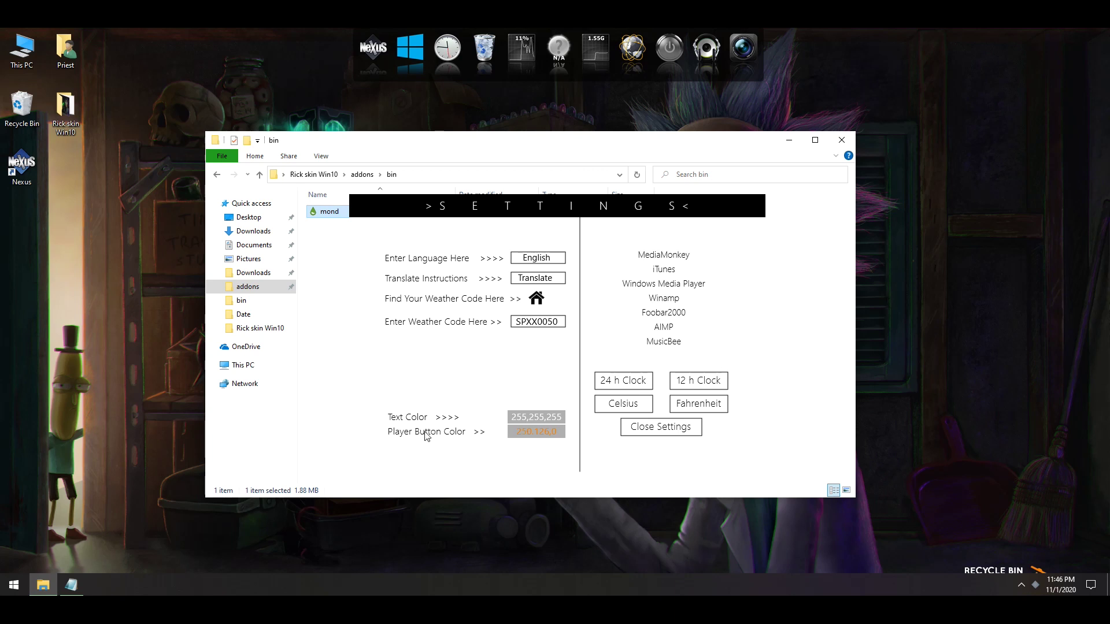
Set the Mond skin's player button color to green 0,255,4 and close its settings
left_click(541, 436)
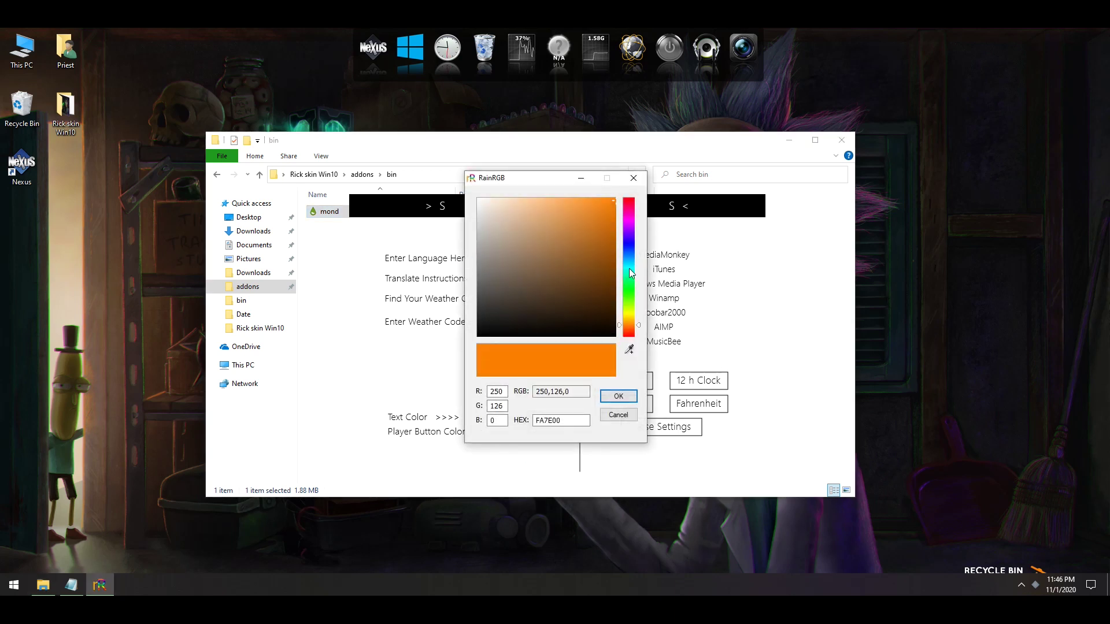
left_click_drag(630, 270, 631, 288)
left_click_drag(588, 241, 648, 182)
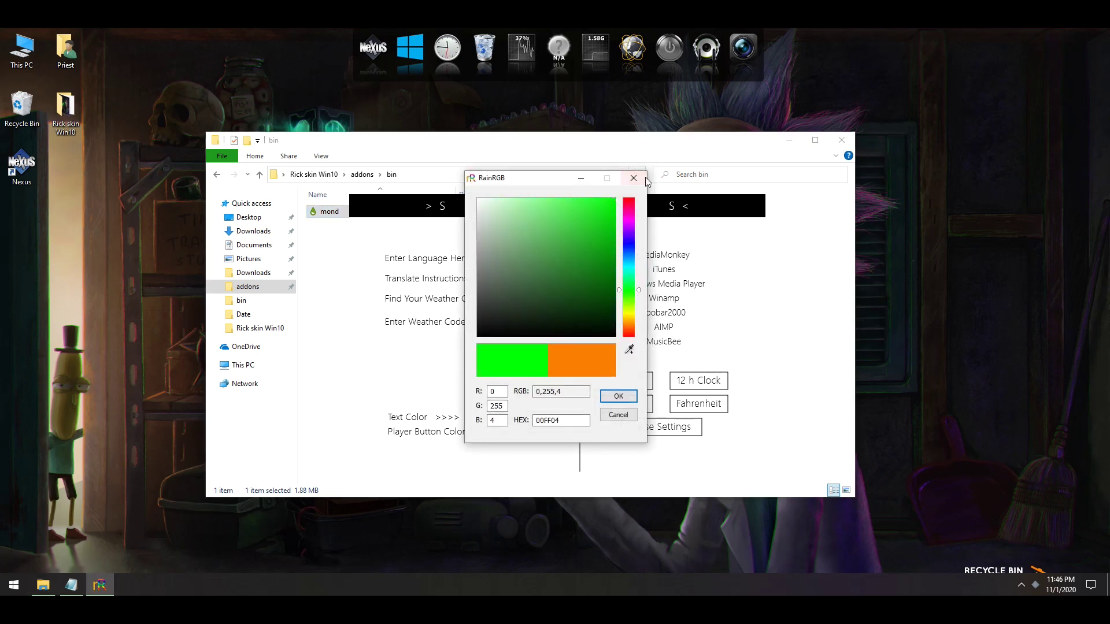
left_click(611, 398)
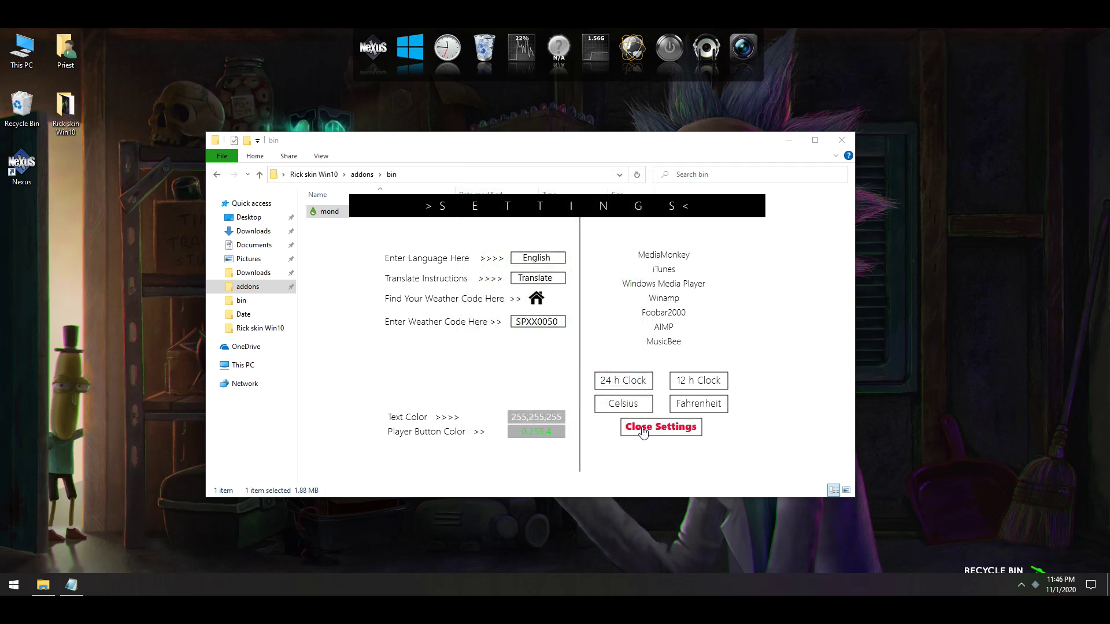
left_click(642, 429)
Install the Idelo Rainmeter skin from the clock folder inside addons
left_click(359, 175)
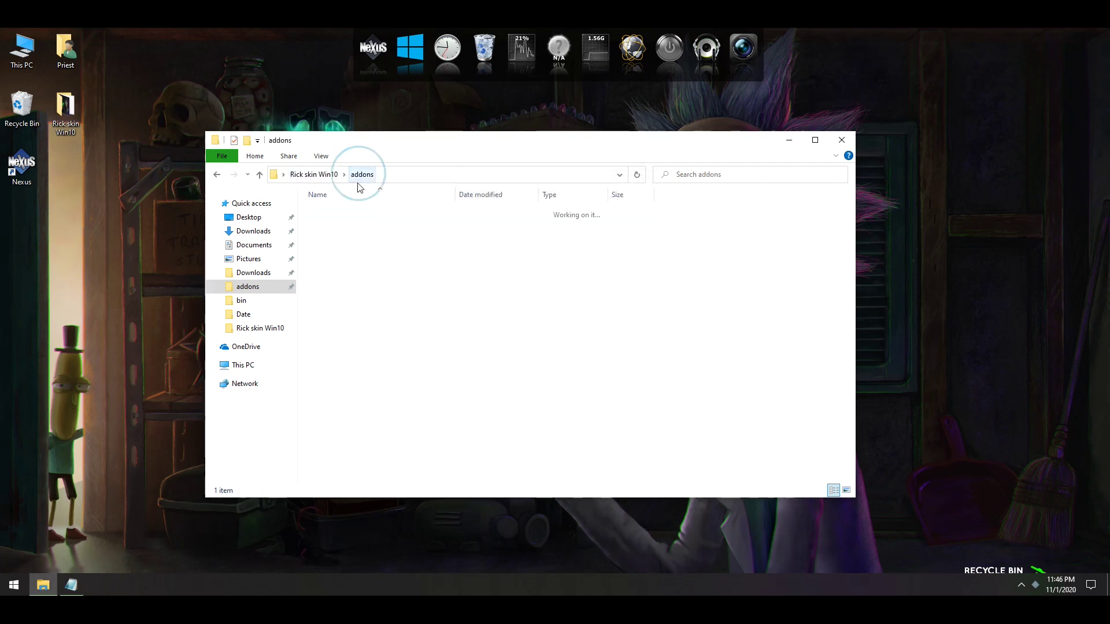
double_click(343, 229)
double_click(341, 213)
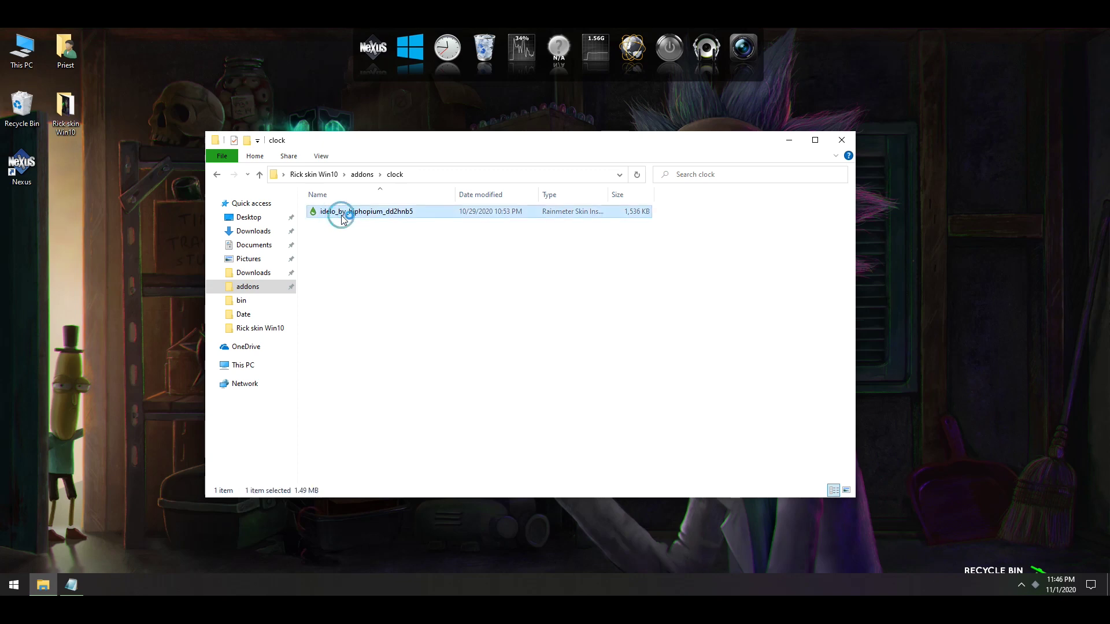
left_click(595, 413)
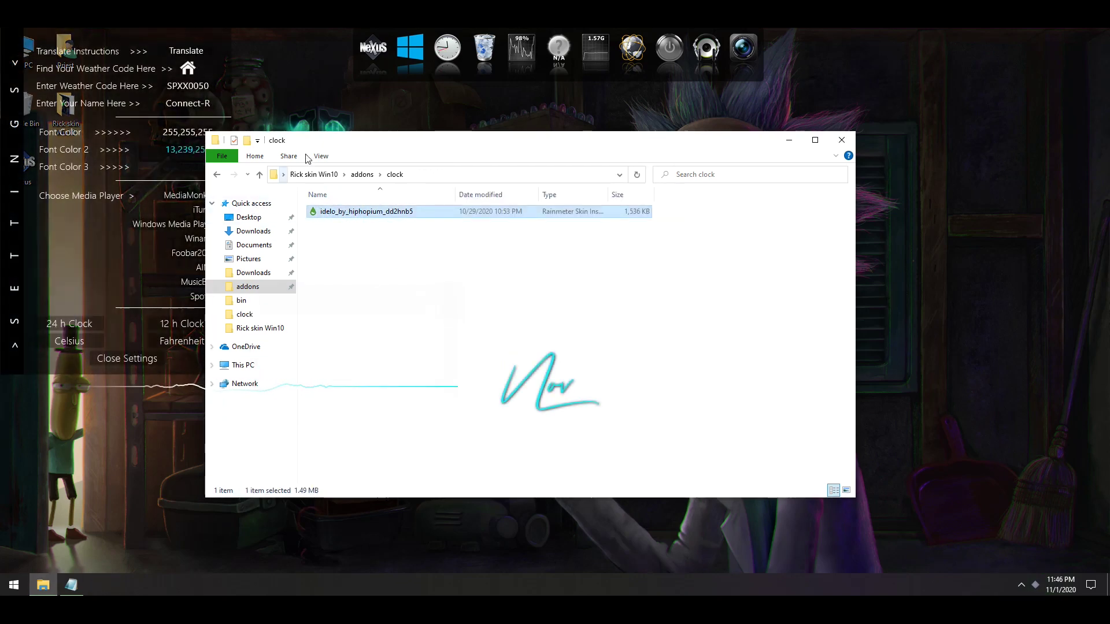
Move the folder window aside, set the Idelo skin's Font Color 2 to green 0,255,17, and close the skin settings
left_click_drag(345, 141, 520, 143)
left_click(194, 151)
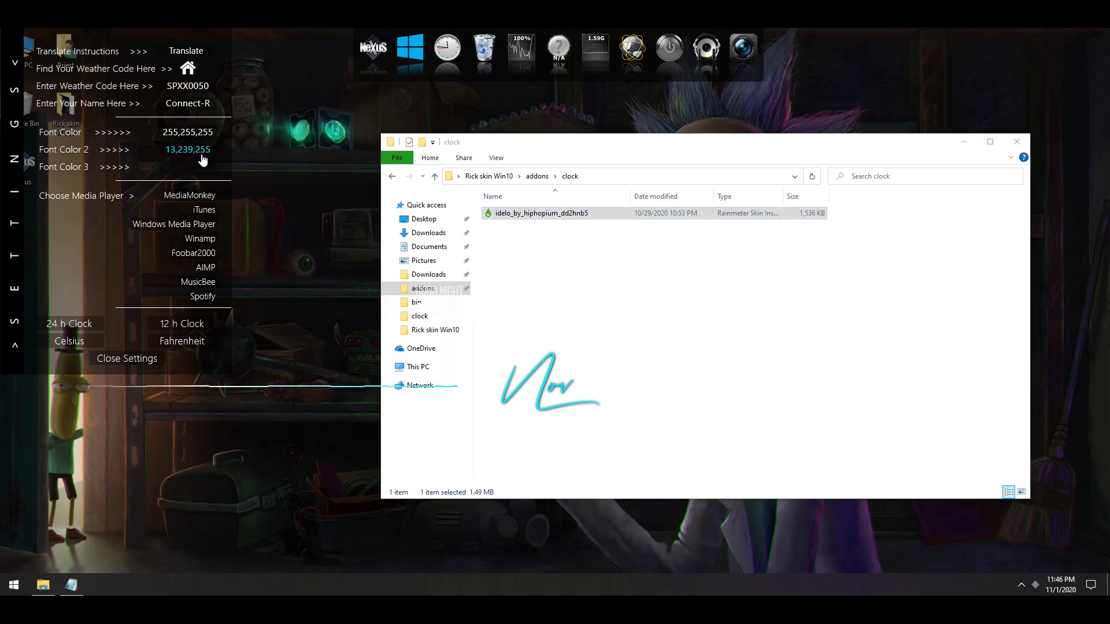
left_click(630, 288)
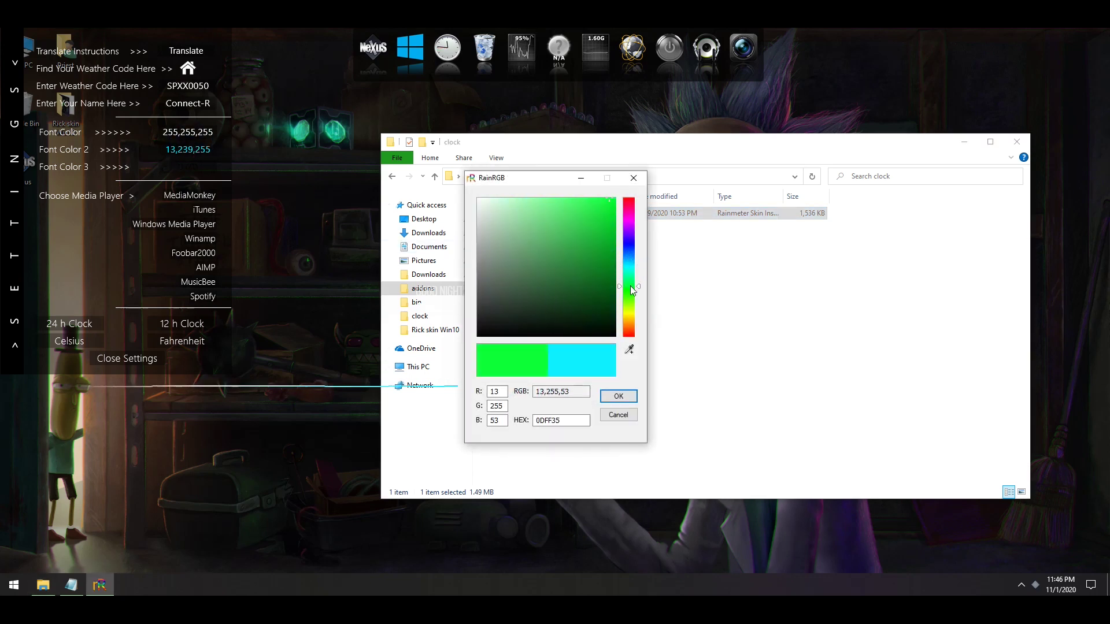
left_click_drag(603, 218, 617, 197)
left_click(613, 398)
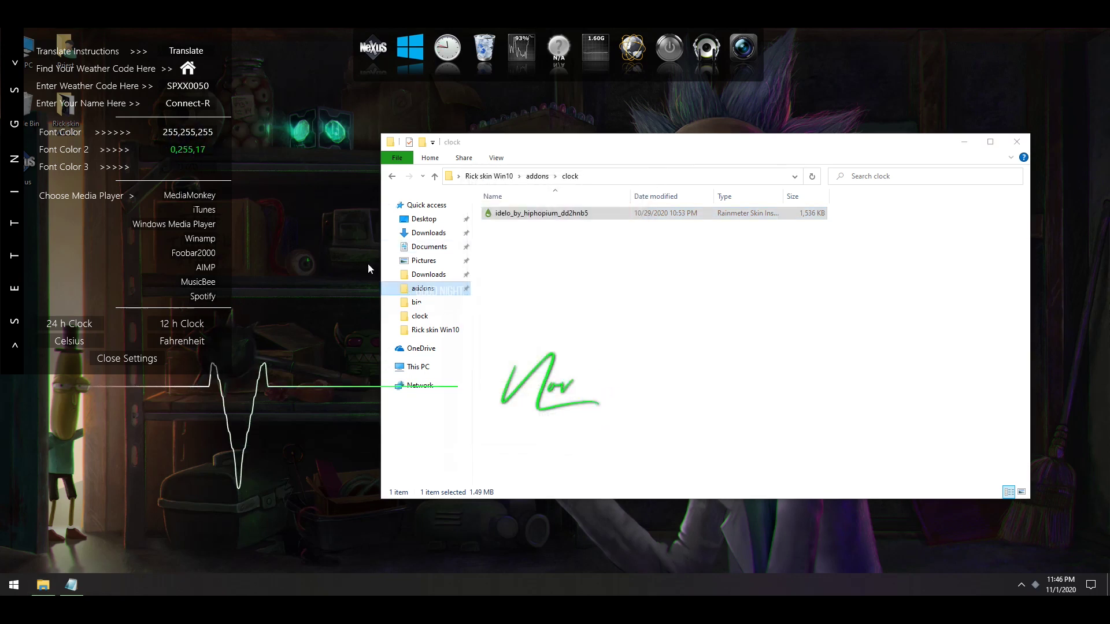
left_click(118, 359)
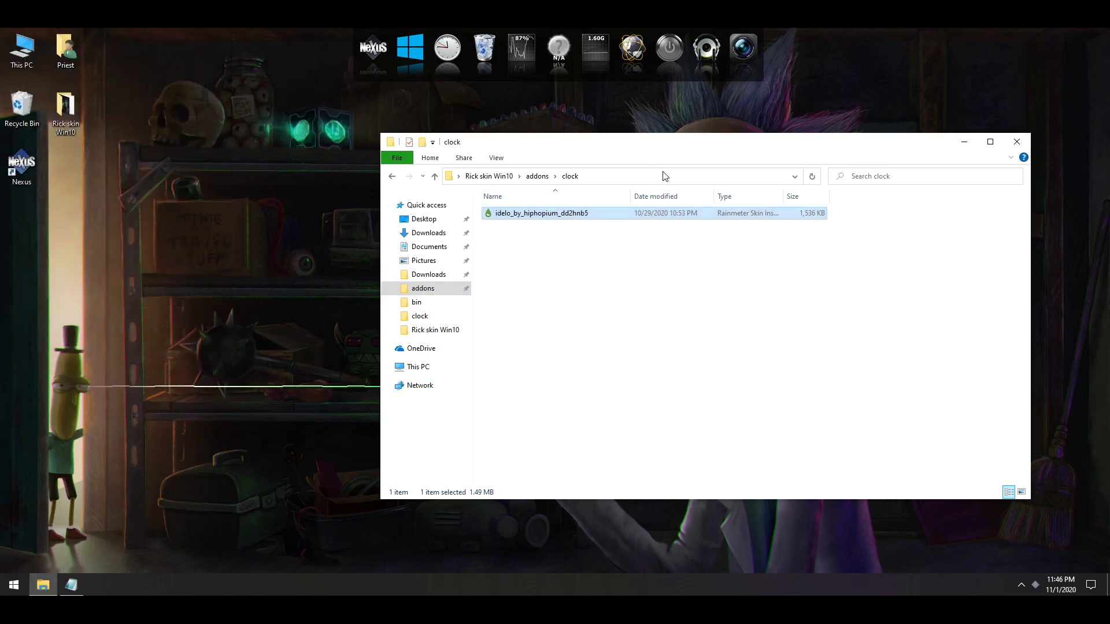
Minimize the folder window and unload the Idelo Visualizer, Time Of Day, Weather Info and "Now you're listening" skins from the desktop
left_click(494, 178)
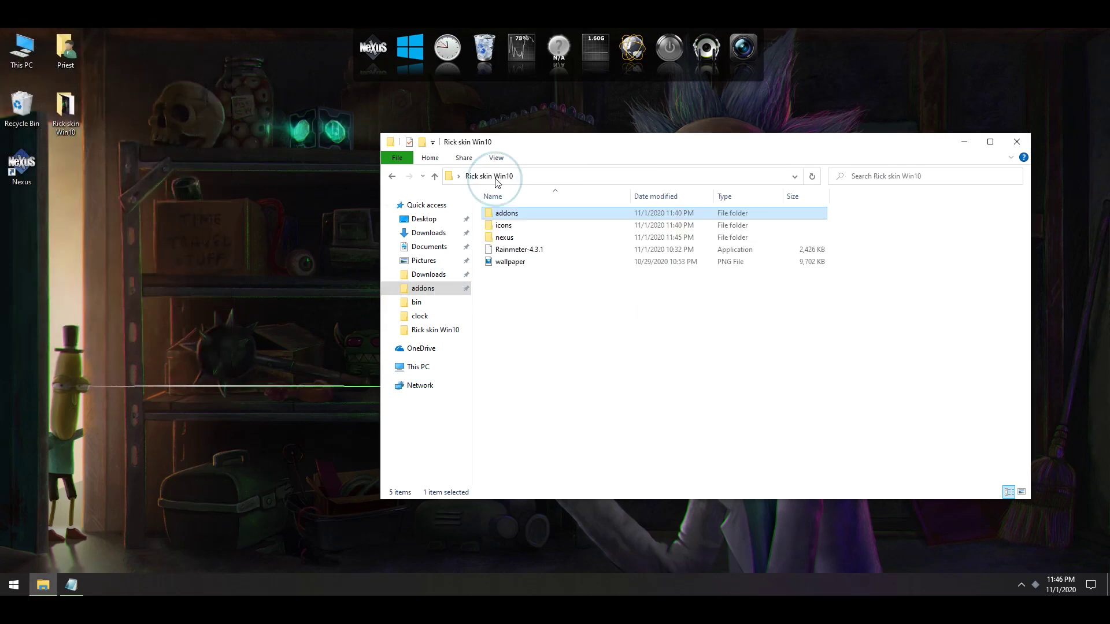
left_click(964, 142)
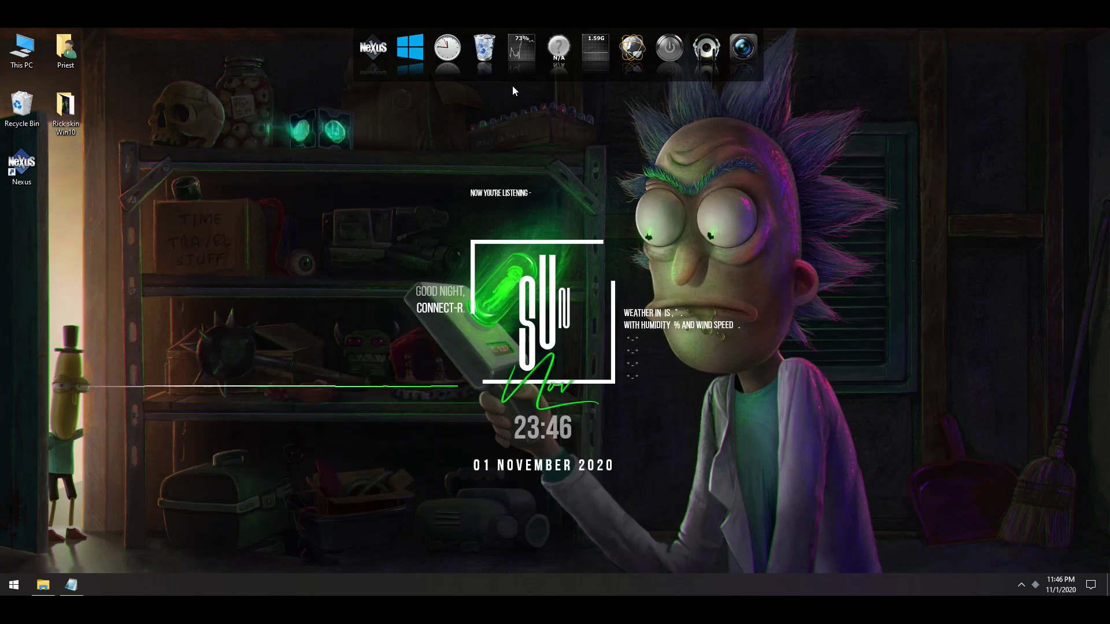
right_click(272, 386)
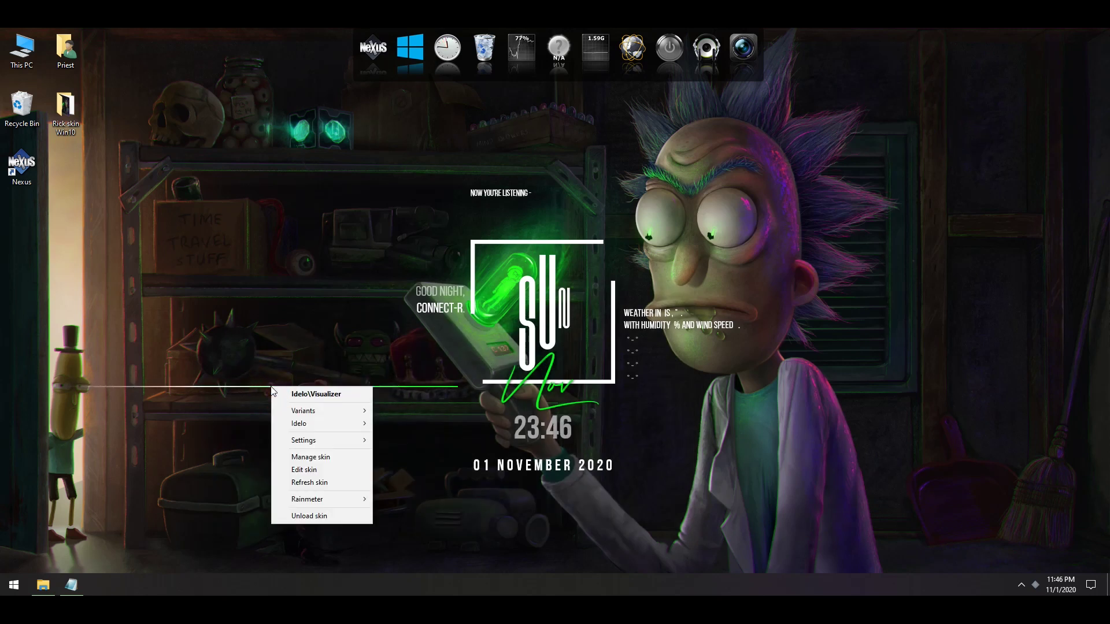
left_click(347, 516)
right_click(378, 289)
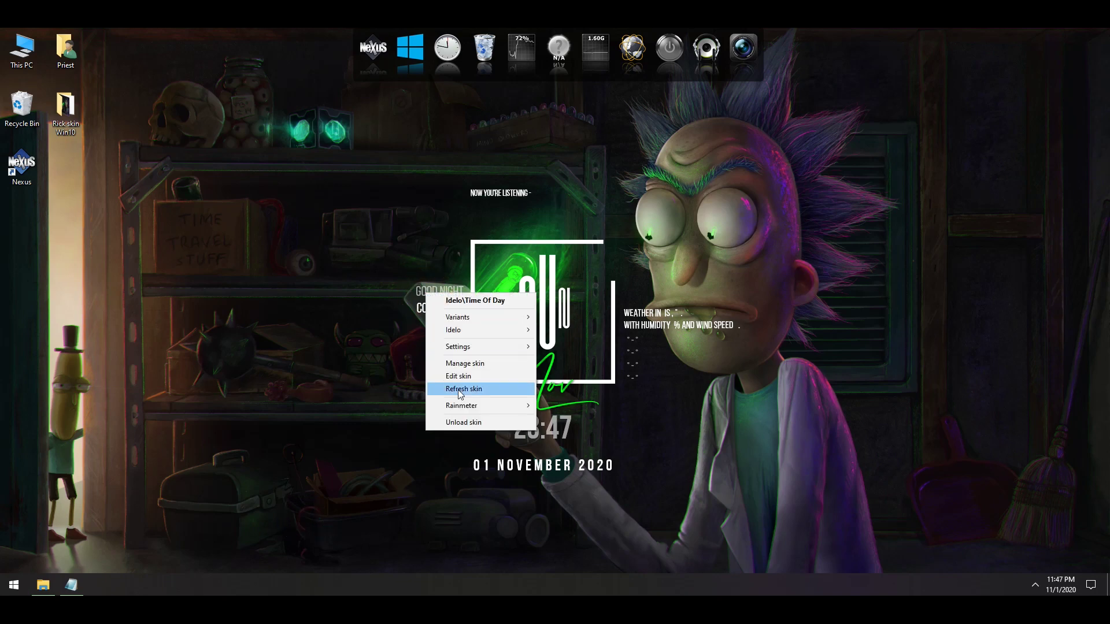
left_click(400, 422)
right_click(648, 311)
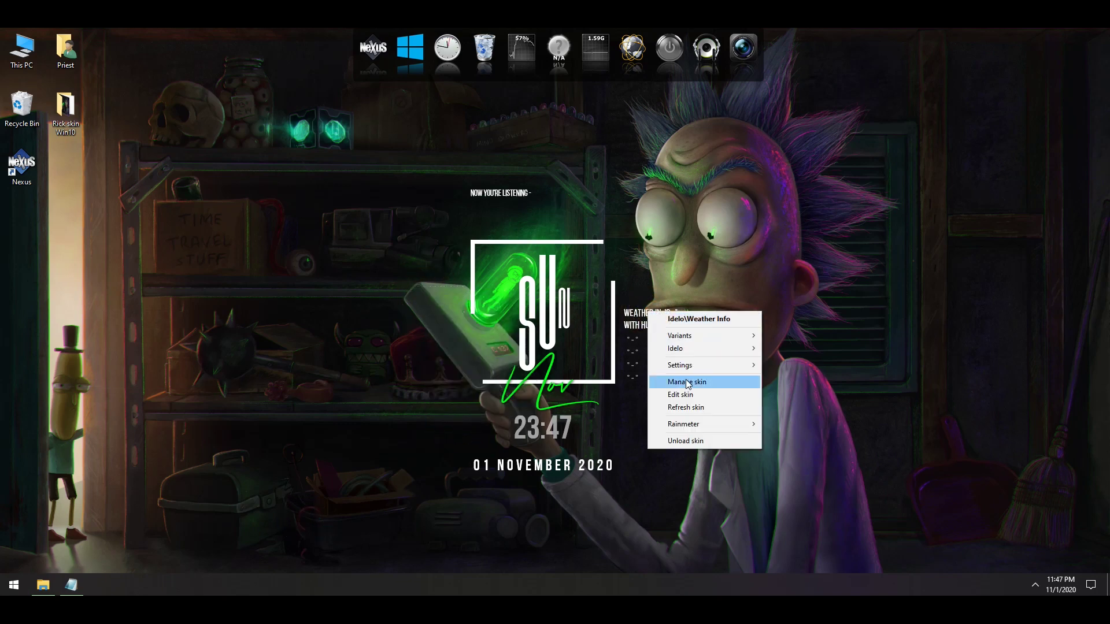
left_click(686, 441)
right_click(502, 198)
left_click(539, 328)
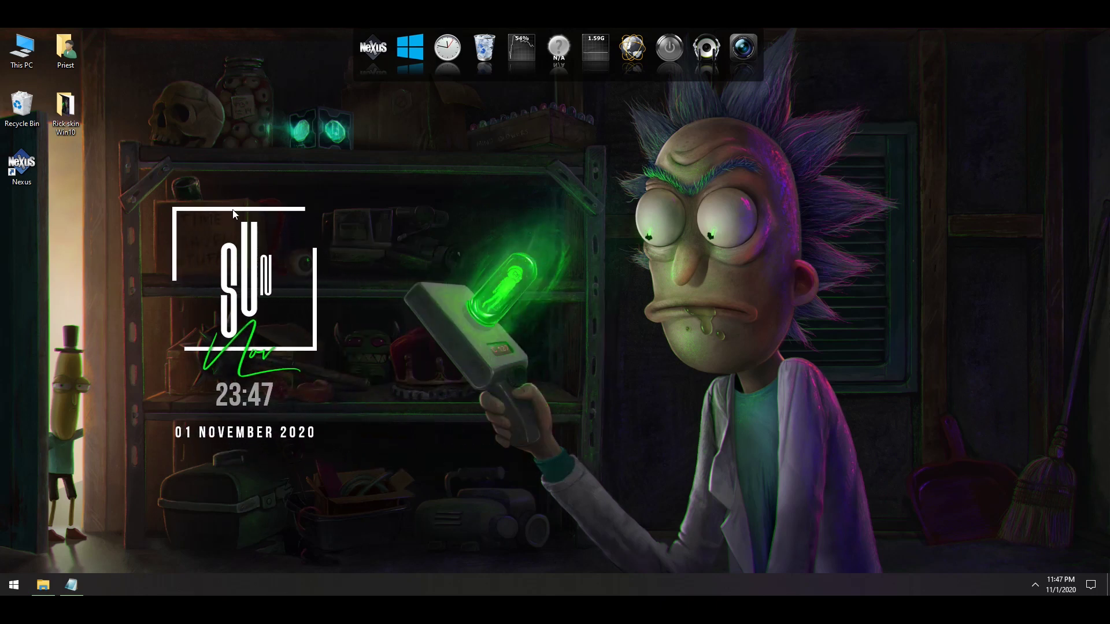
Place the date and clock widget over the shelves left of the portal gun, and the Nexus dock just above the taskbar
left_click_drag(378, 61, 394, 495)
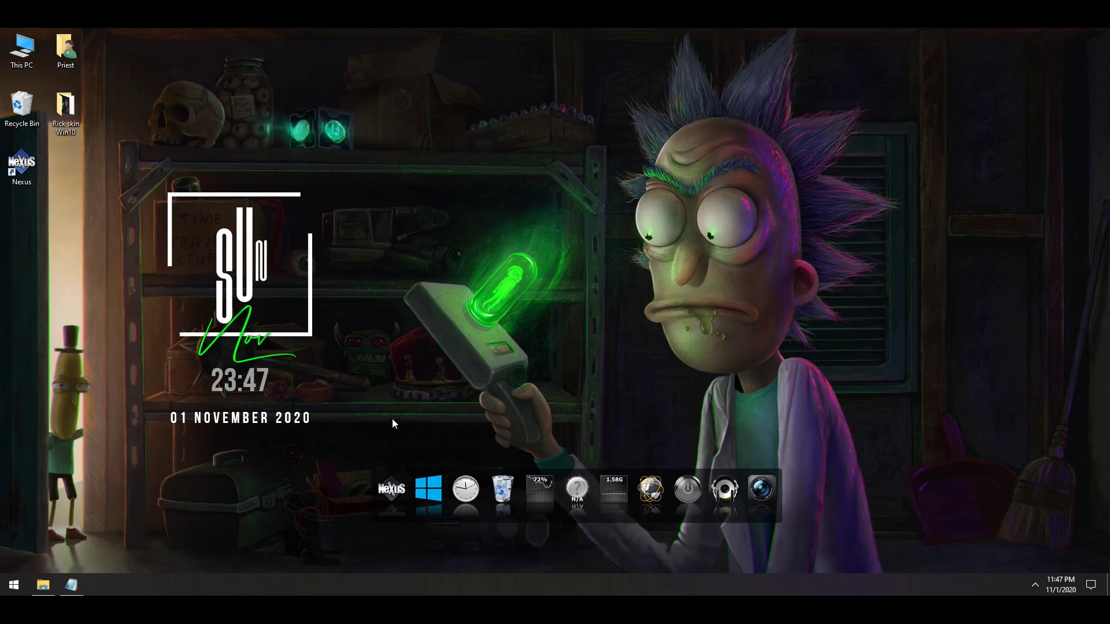
Load the Mond Recycle Bin.ini skin through the Rainmeter manager and place its widget over the dustpan in the wallpaper
left_click(1035, 585)
left_click(1011, 561)
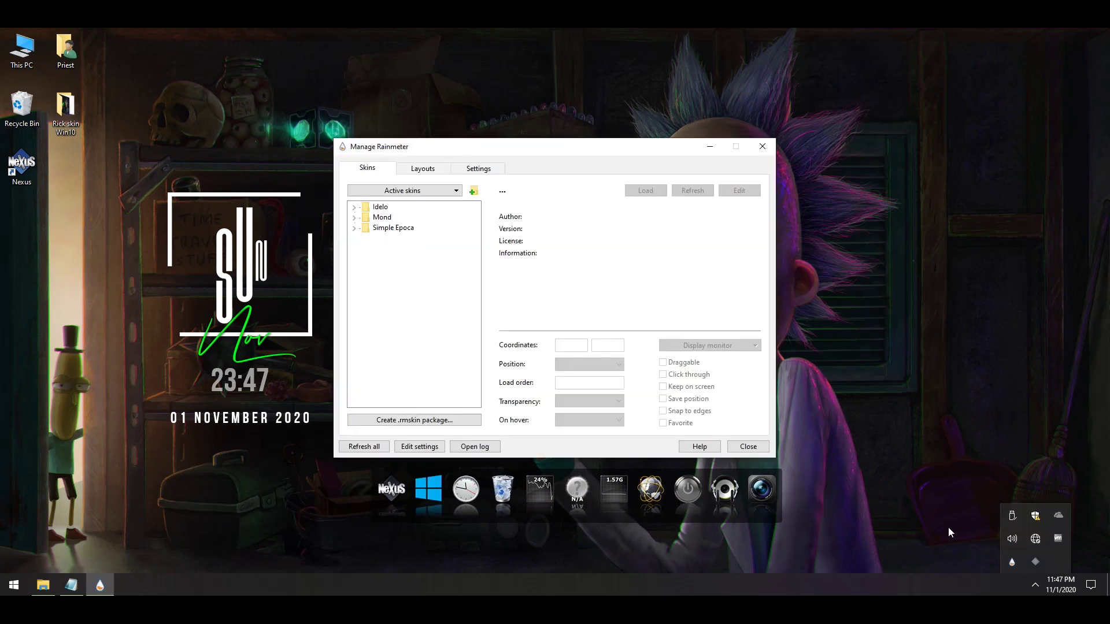
left_click(354, 218)
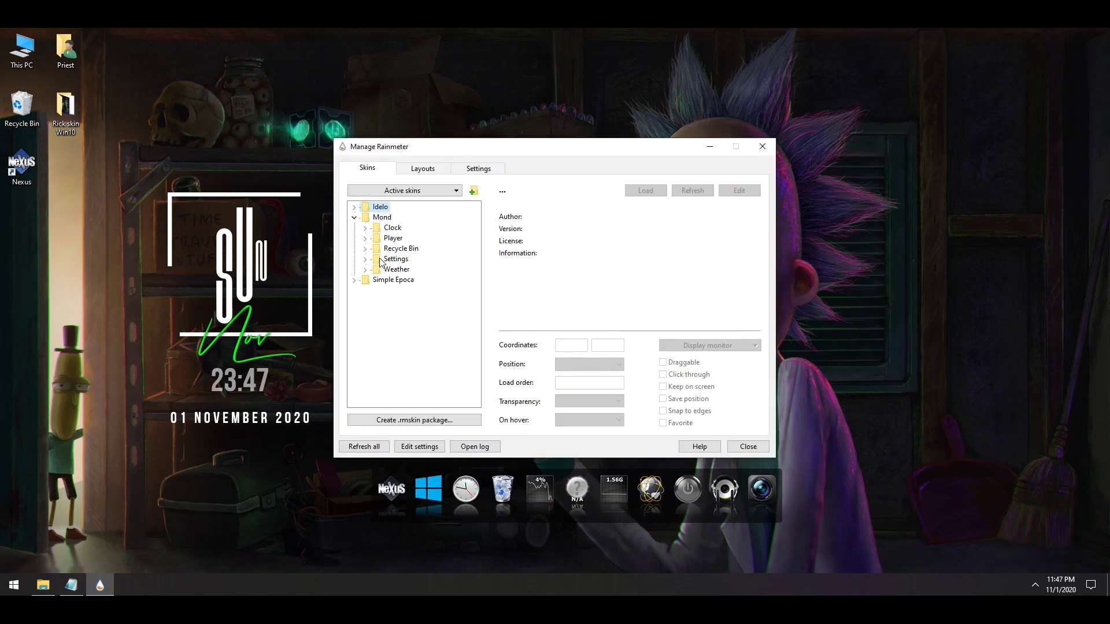
left_click(365, 249)
left_click(404, 258)
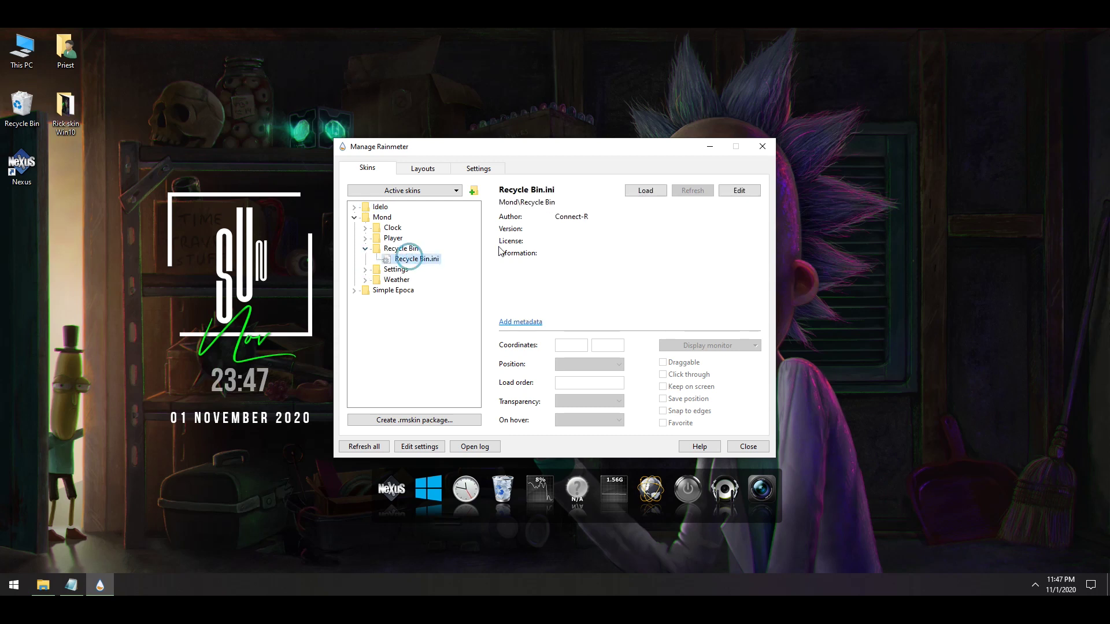
left_click(659, 192)
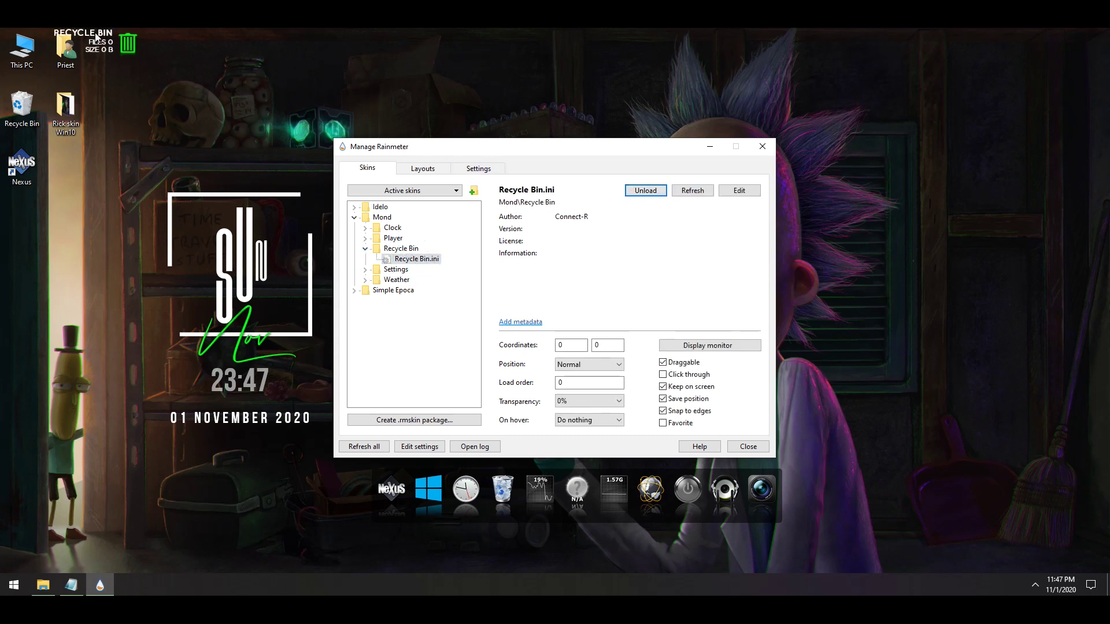
left_click_drag(96, 36, 935, 498)
left_click(748, 446)
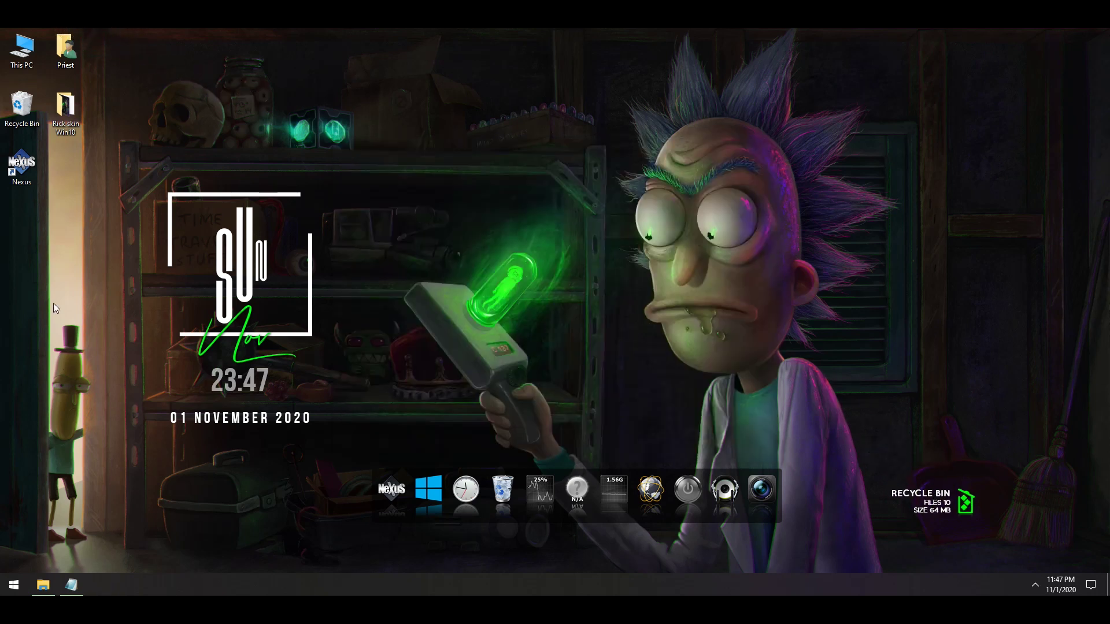
Hide all desktop icons
right_click(54, 303)
mouse_move(157, 315)
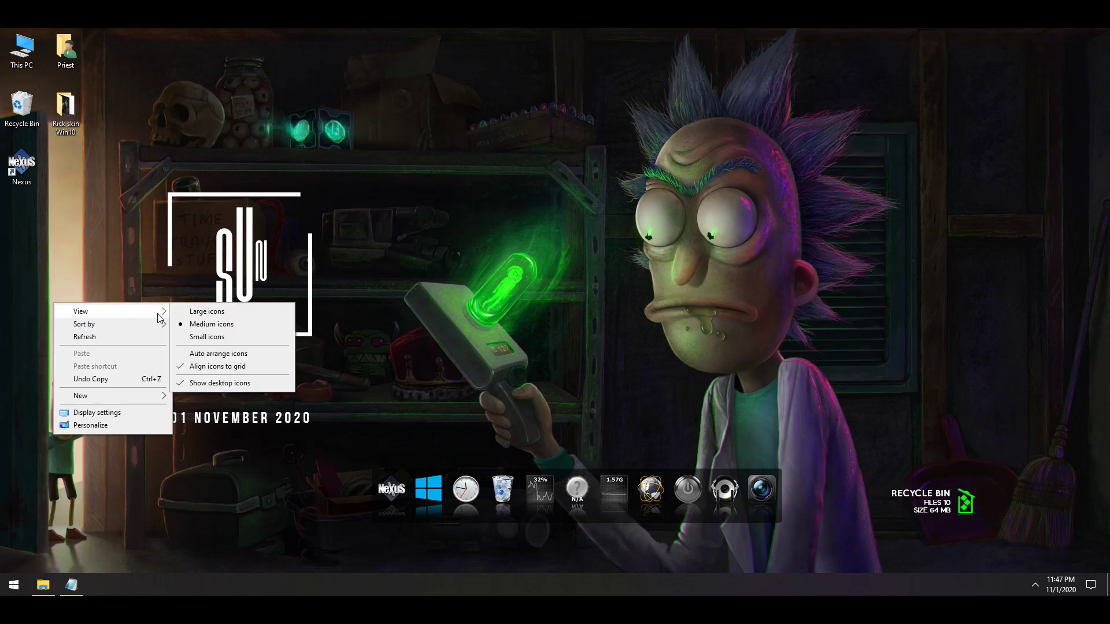
left_click(213, 384)
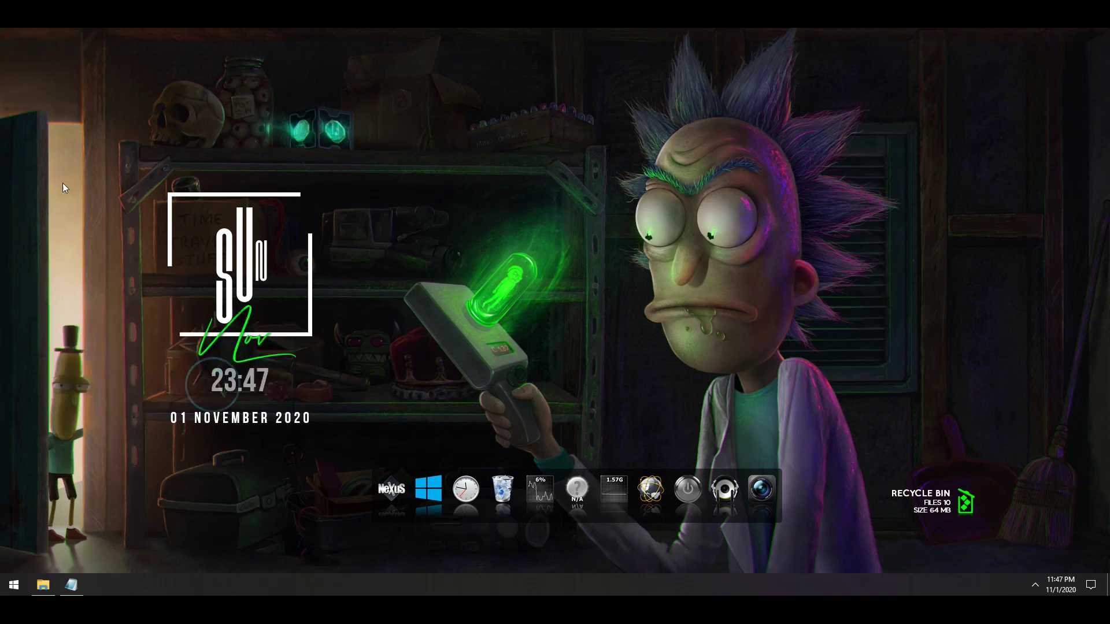
Turn on automatic hiding of the taskbar in desktop mode and close the taskbar settings
right_click(241, 586)
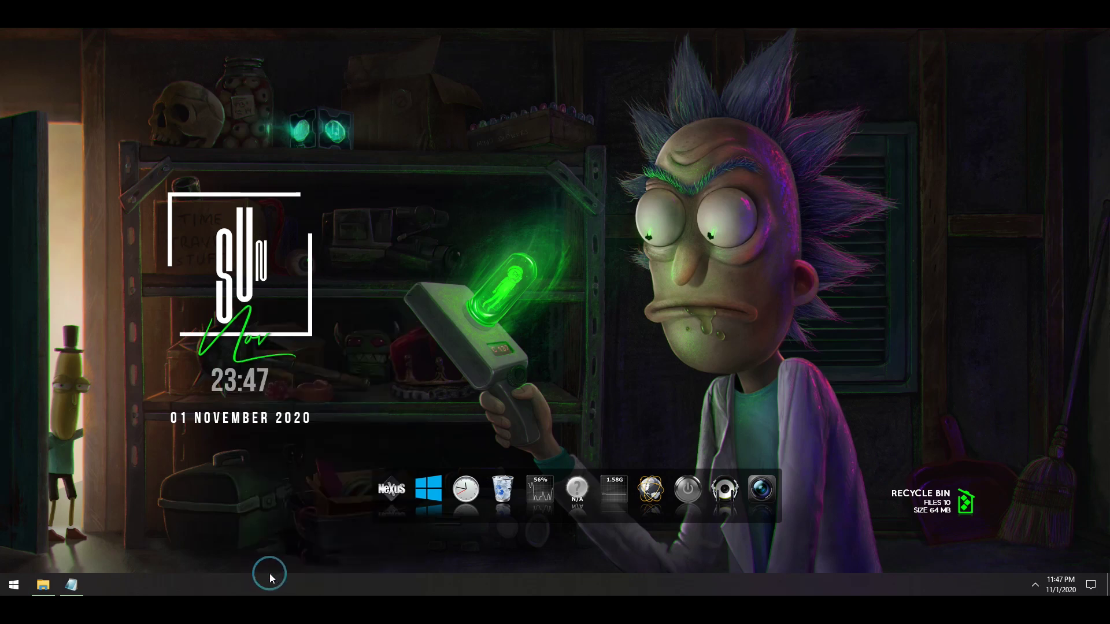
left_click(268, 572)
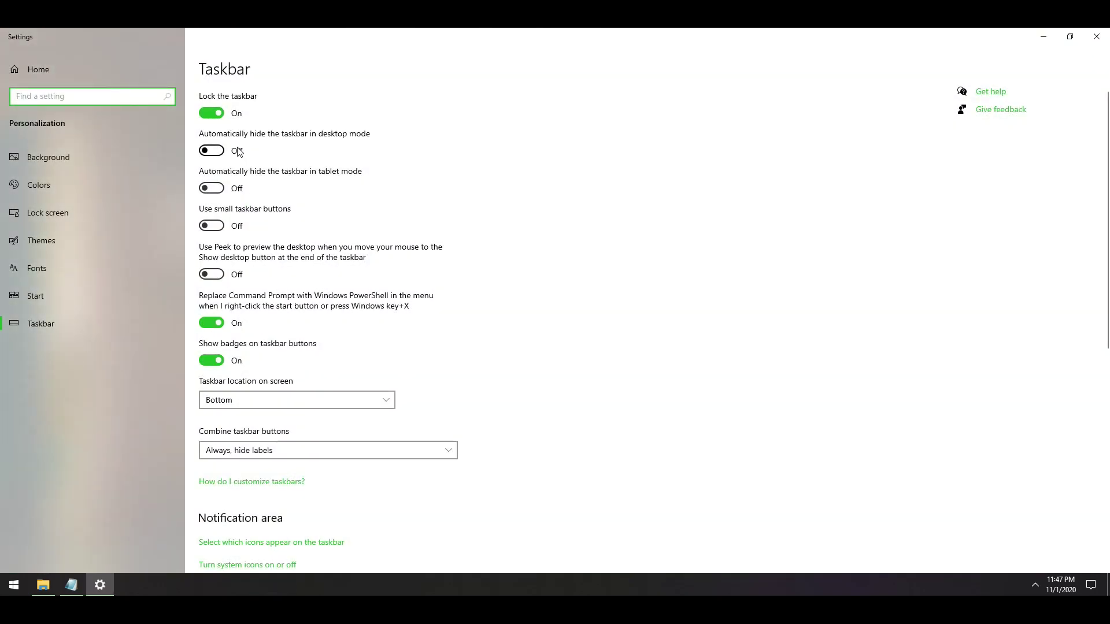
left_click(214, 151)
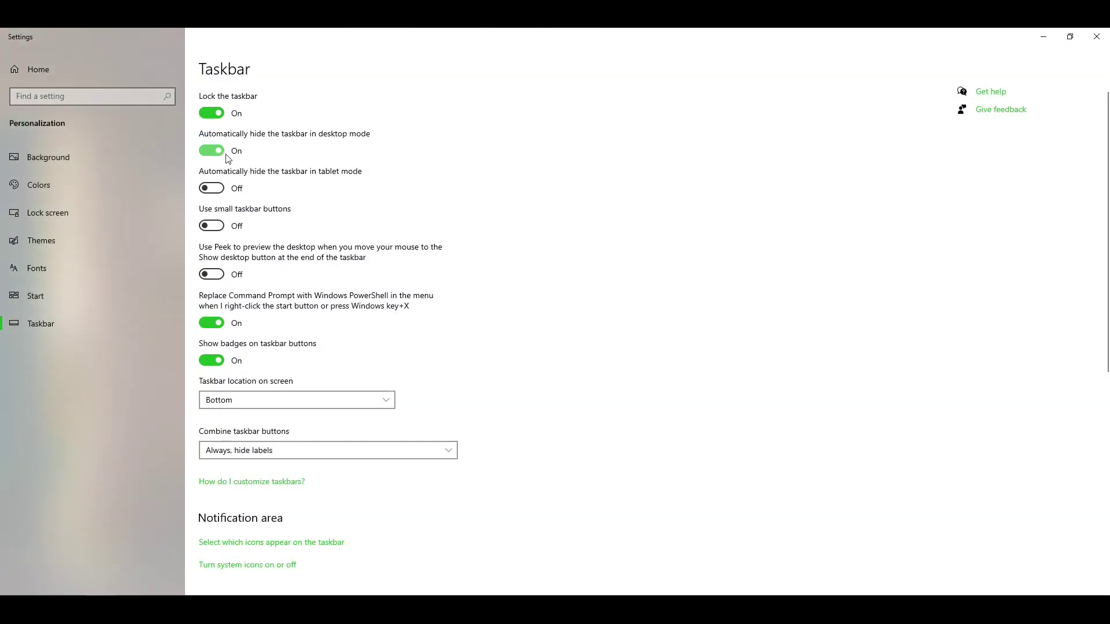
left_click(1096, 36)
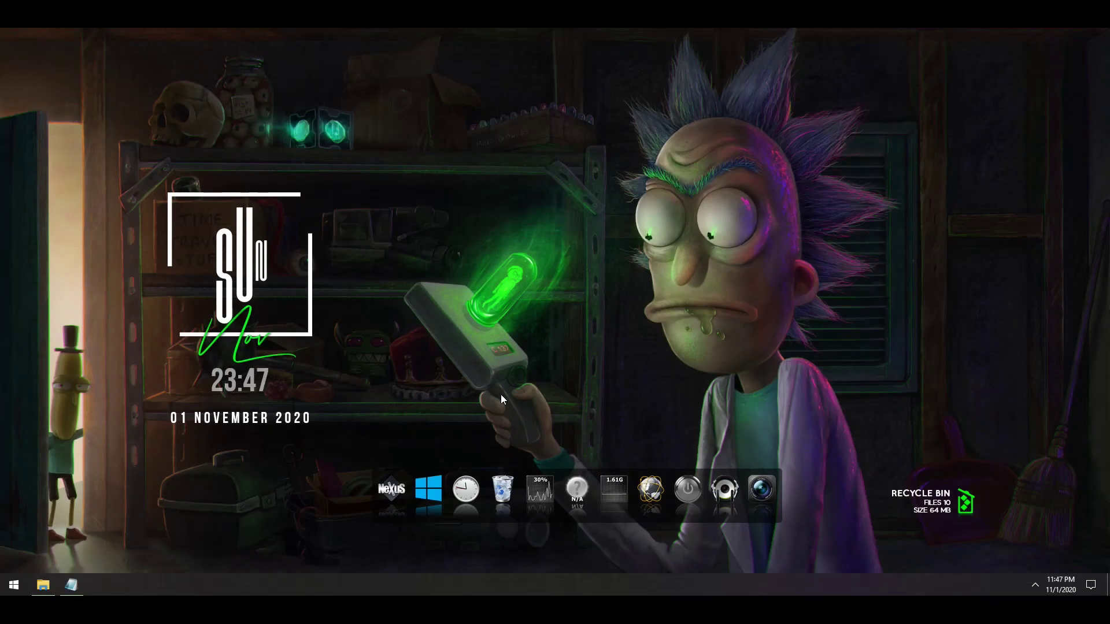
Move the Recycle Bin widget into the lower-right corner of the desktop
left_click_drag(1016, 551, 1045, 575)
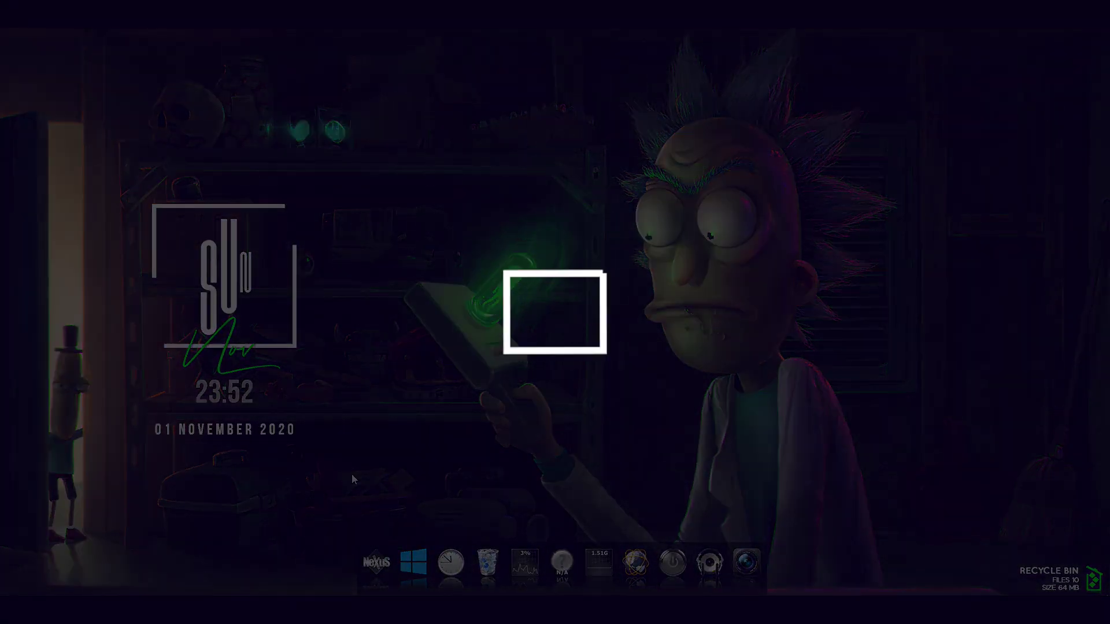
Open the Nexus dock's preferences, keep it attached to the bottom screen edge, align it to center at 0%, and apply
right_click(377, 554)
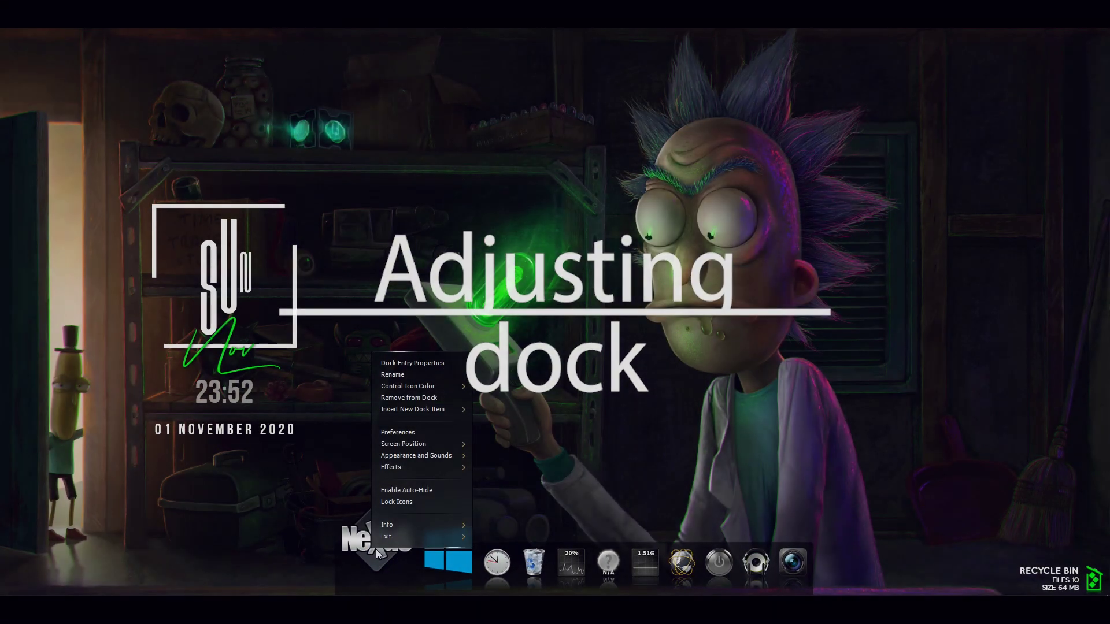
left_click(394, 434)
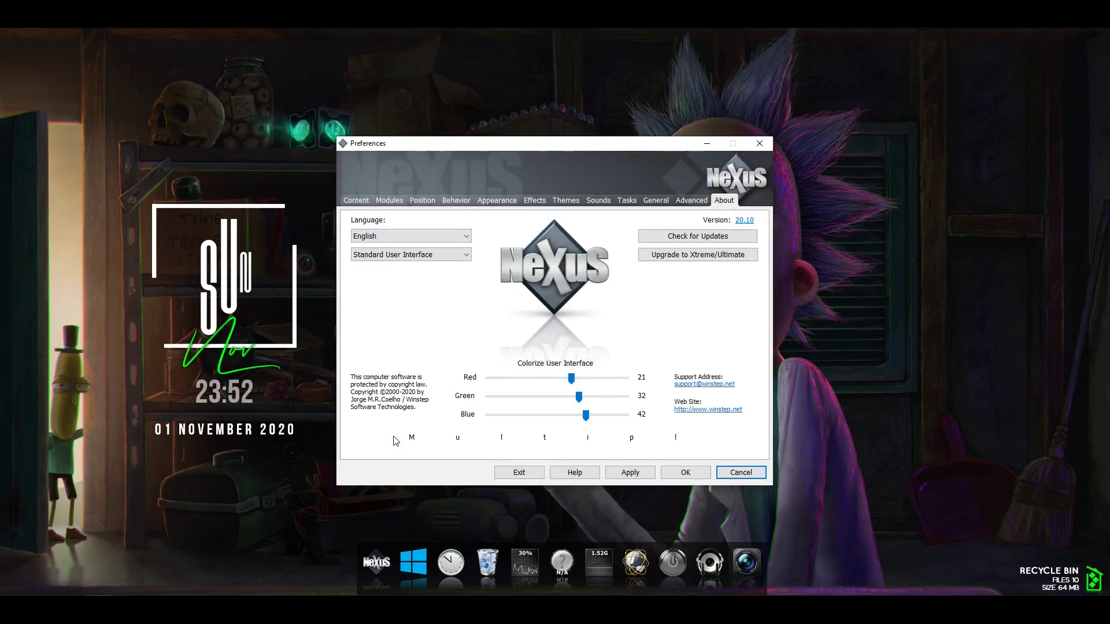
left_click(358, 202)
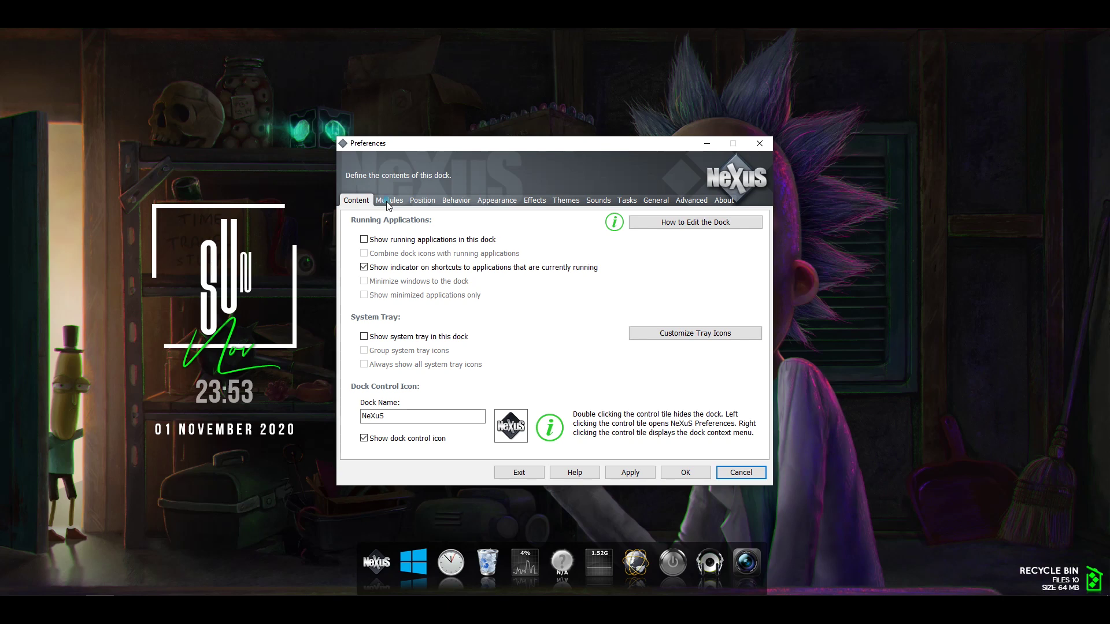
left_click(387, 203)
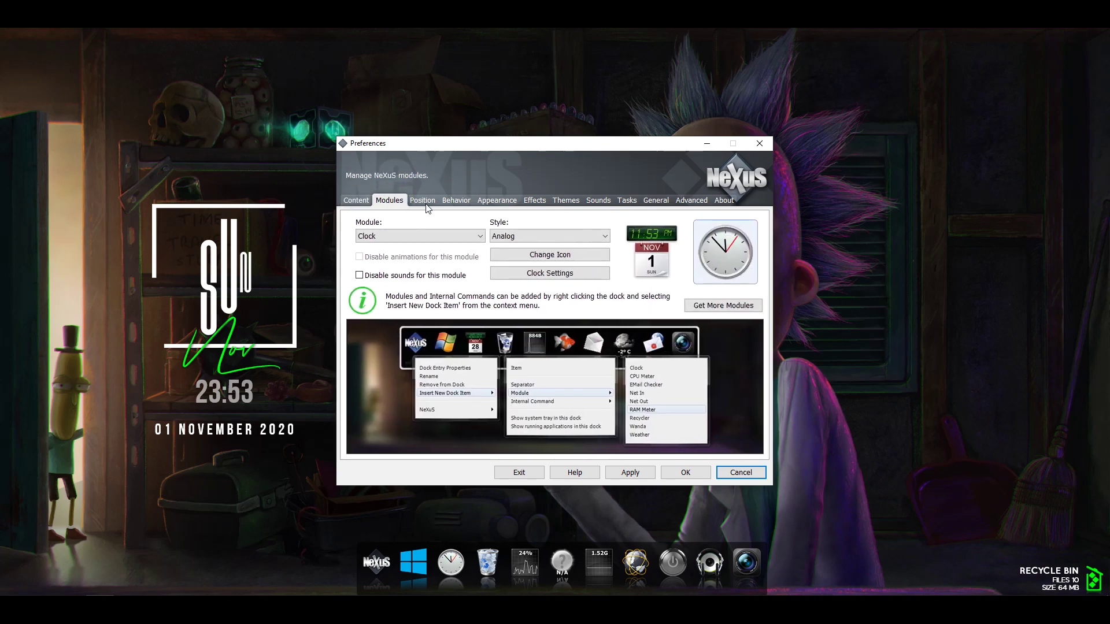
left_click(426, 206)
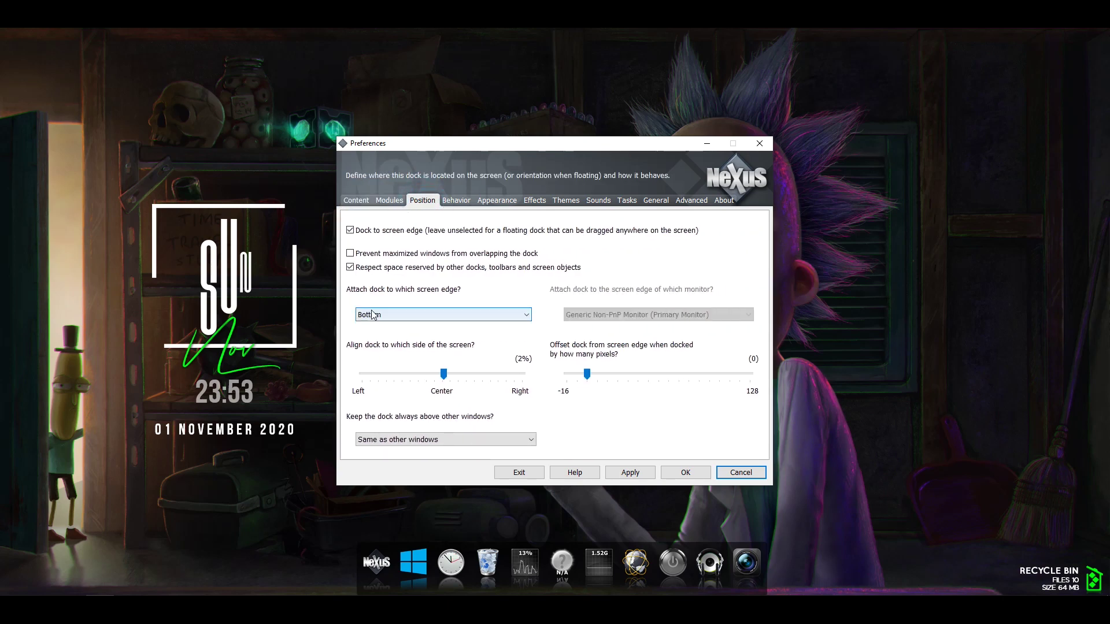
left_click(392, 317)
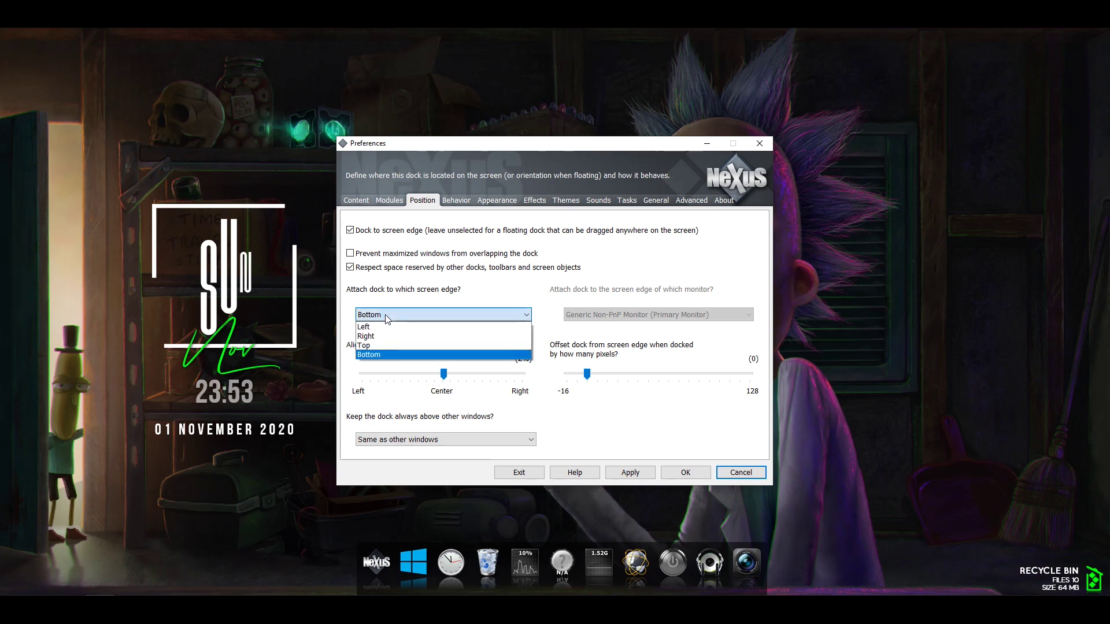
left_click(373, 358)
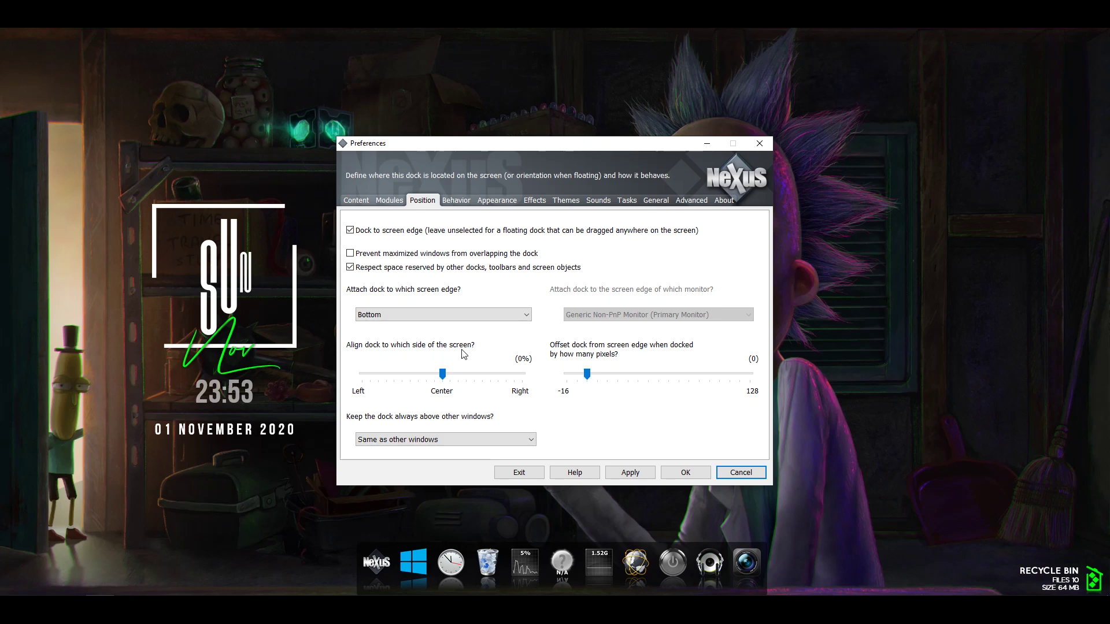
left_click(629, 474)
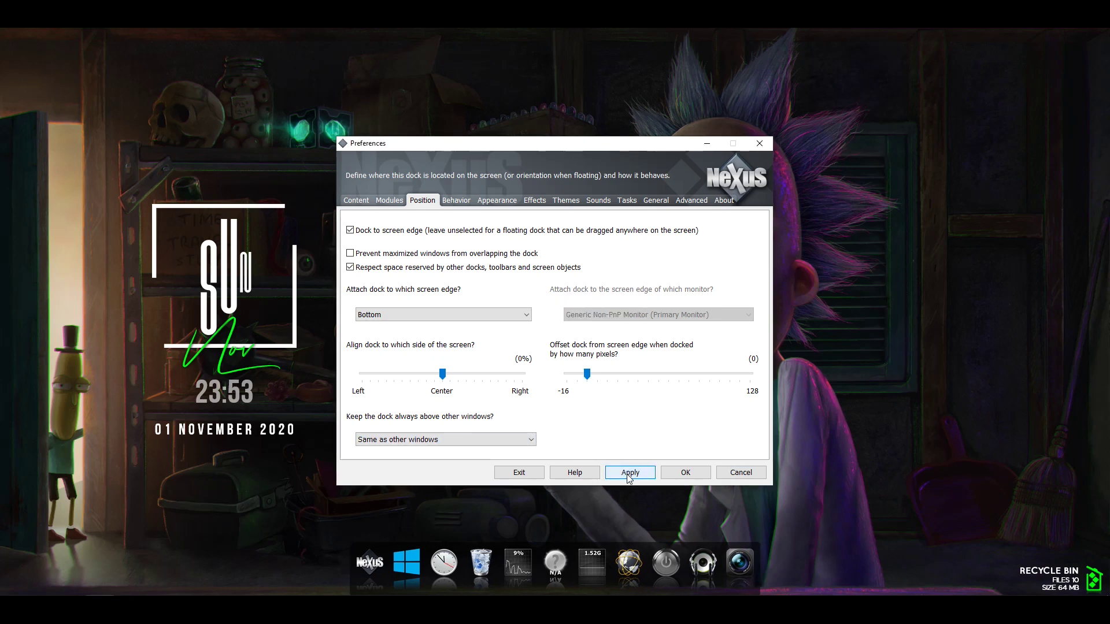
Set the dock icon size to 30 pixels and the icon reflection to 0%, applying both changes
left_click(446, 203)
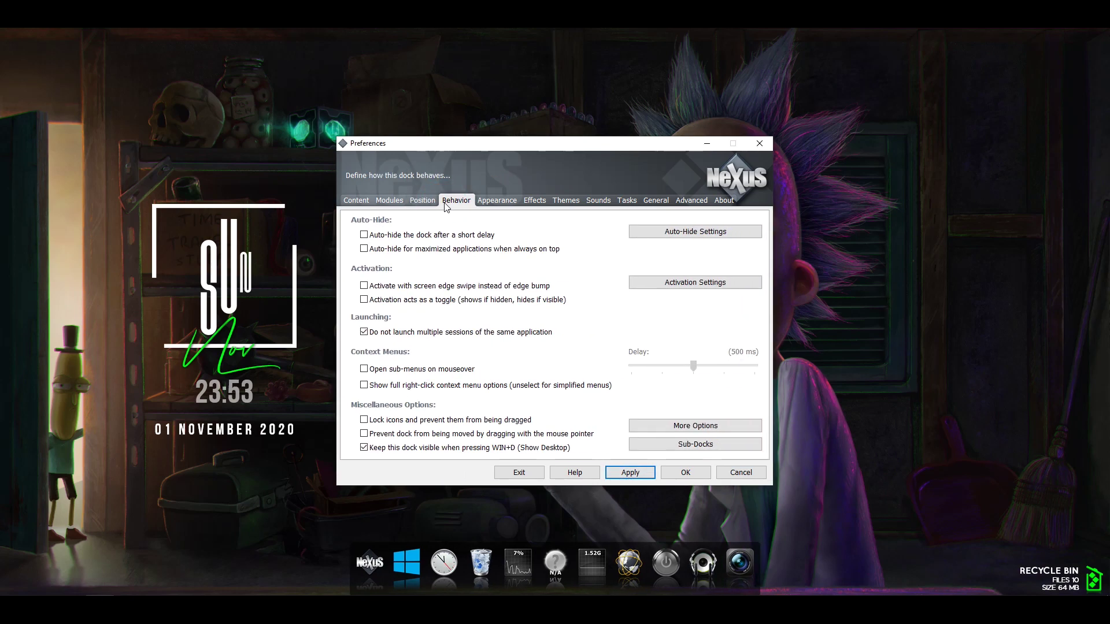
left_click(487, 202)
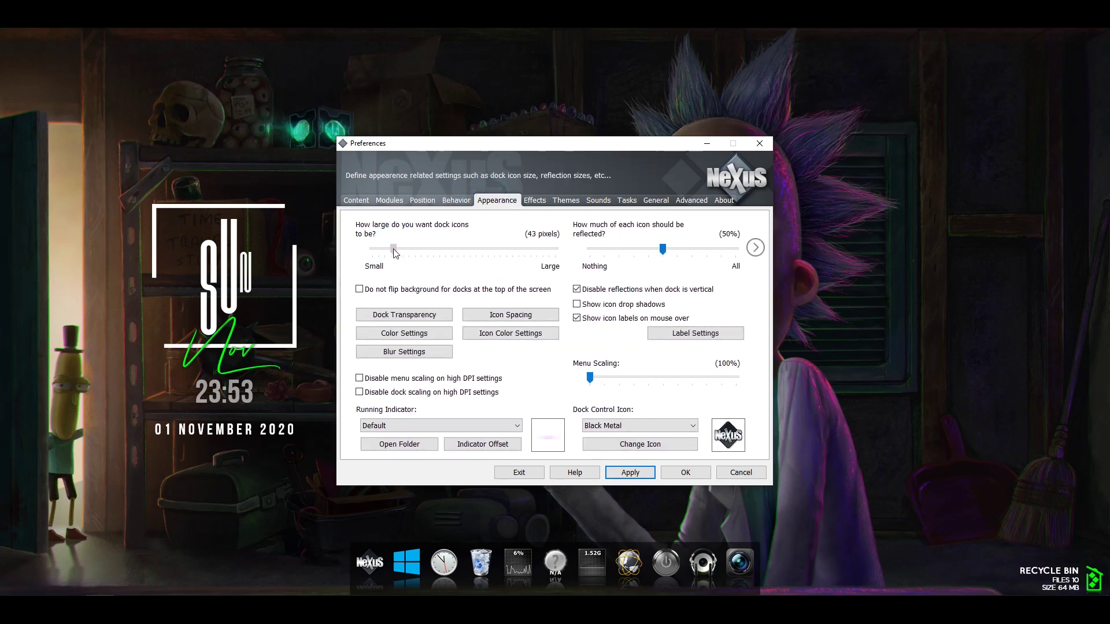
left_click(623, 474)
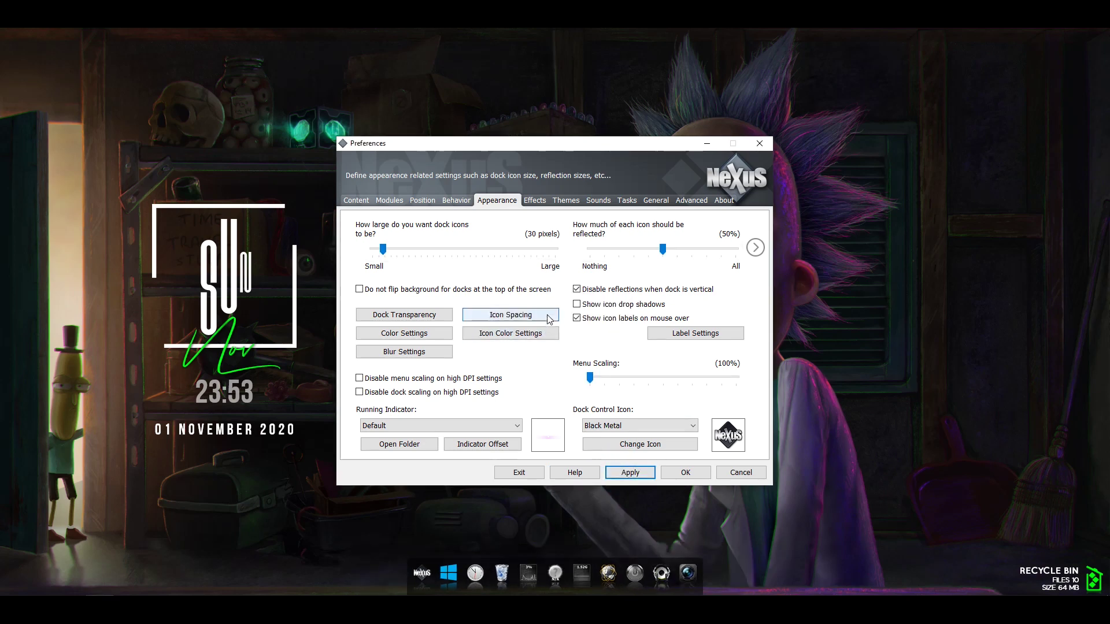
left_click_drag(663, 249, 590, 249)
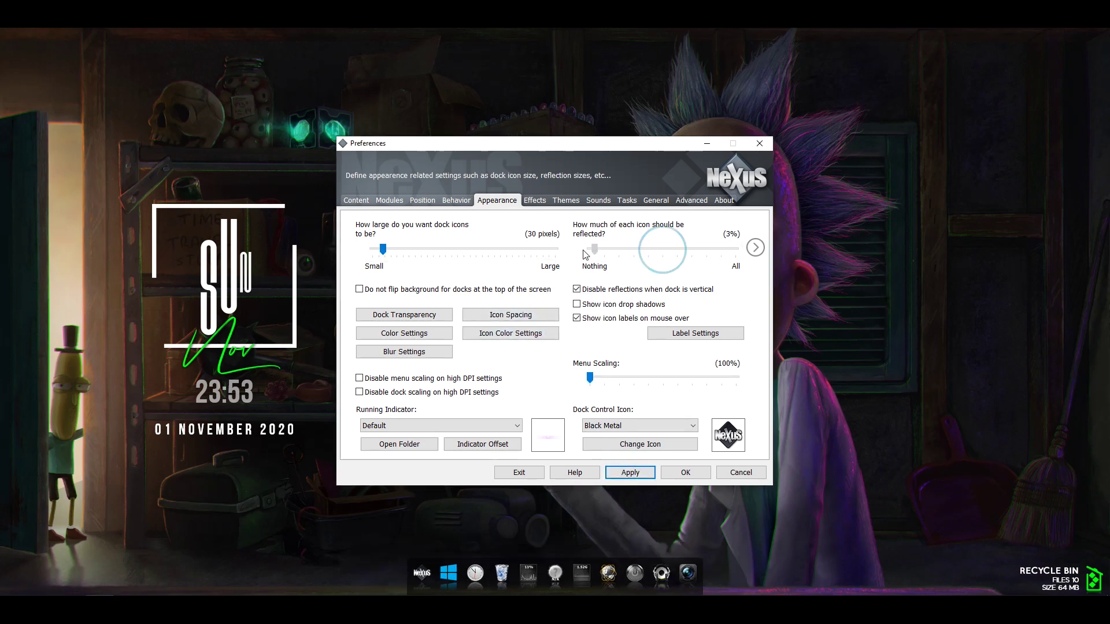
left_click(631, 471)
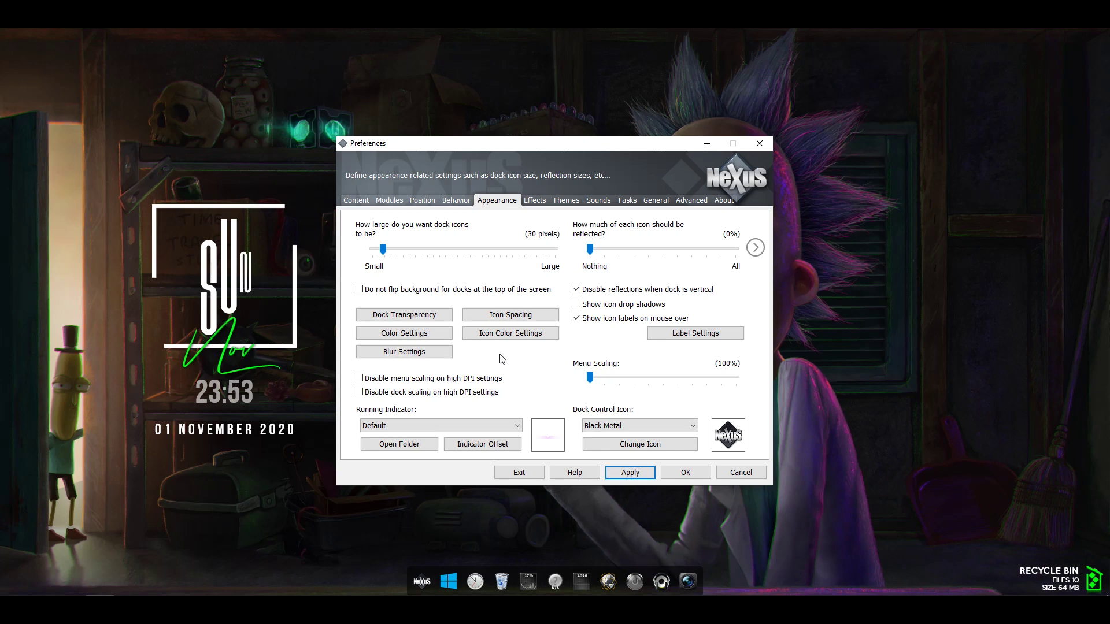
Make the dock background 100% transparent, apply it, and set the mouseover effect to None
left_click(386, 317)
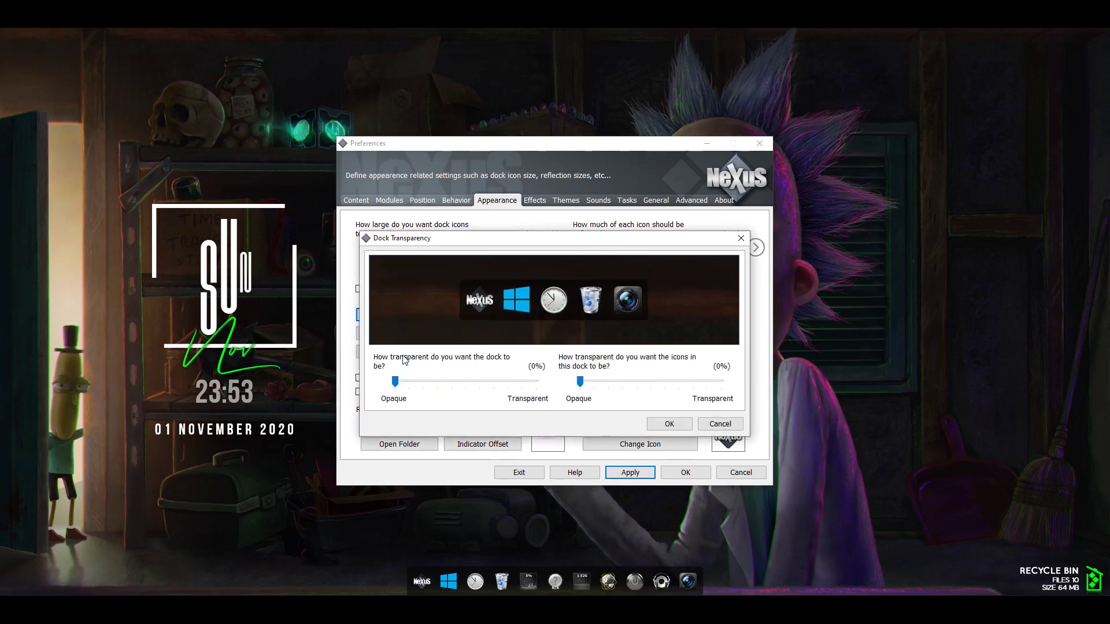
left_click_drag(395, 382, 536, 382)
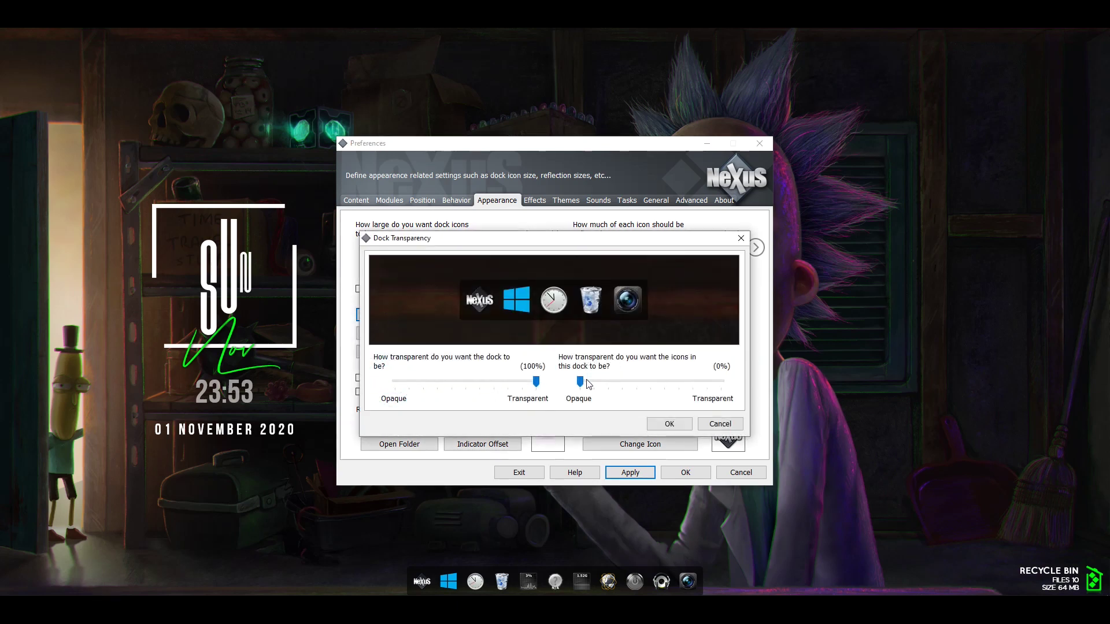
left_click(661, 428)
left_click(629, 472)
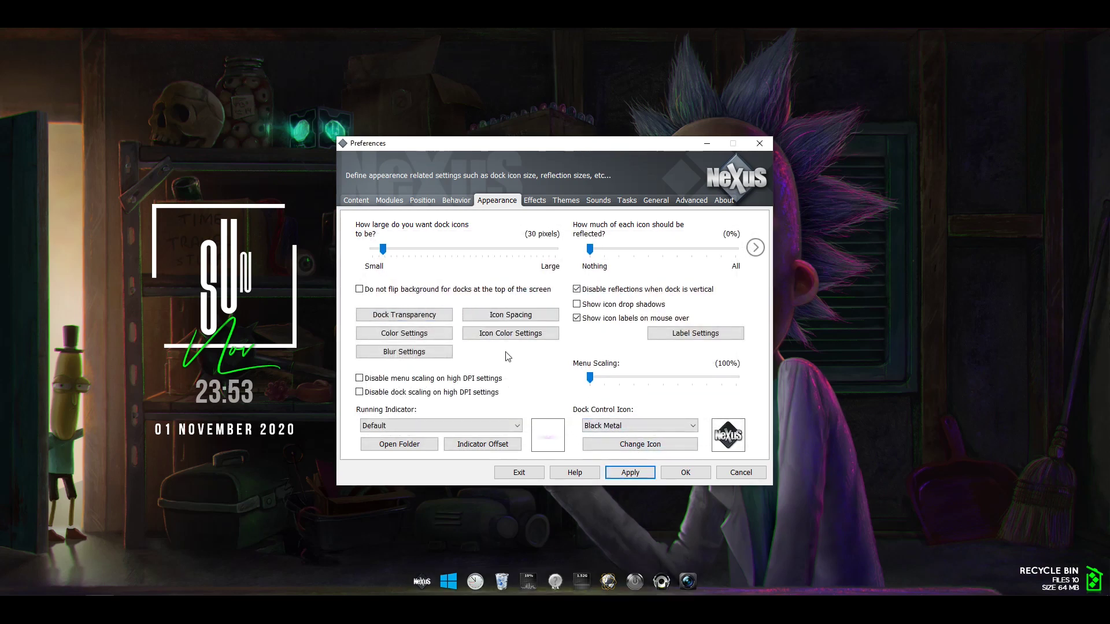
left_click(535, 201)
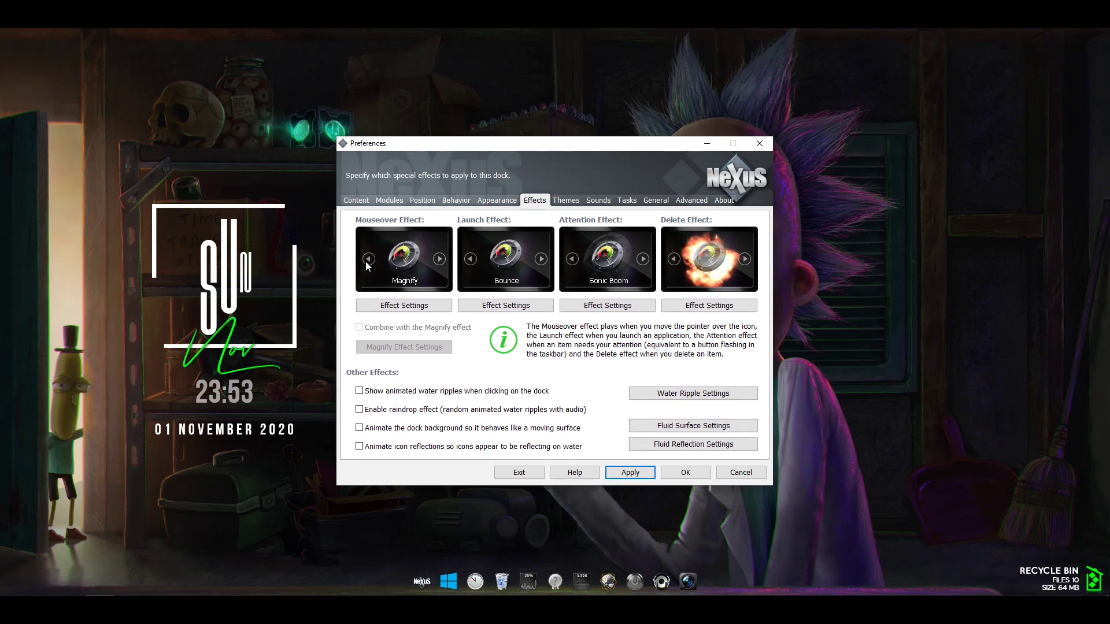
left_click(369, 259)
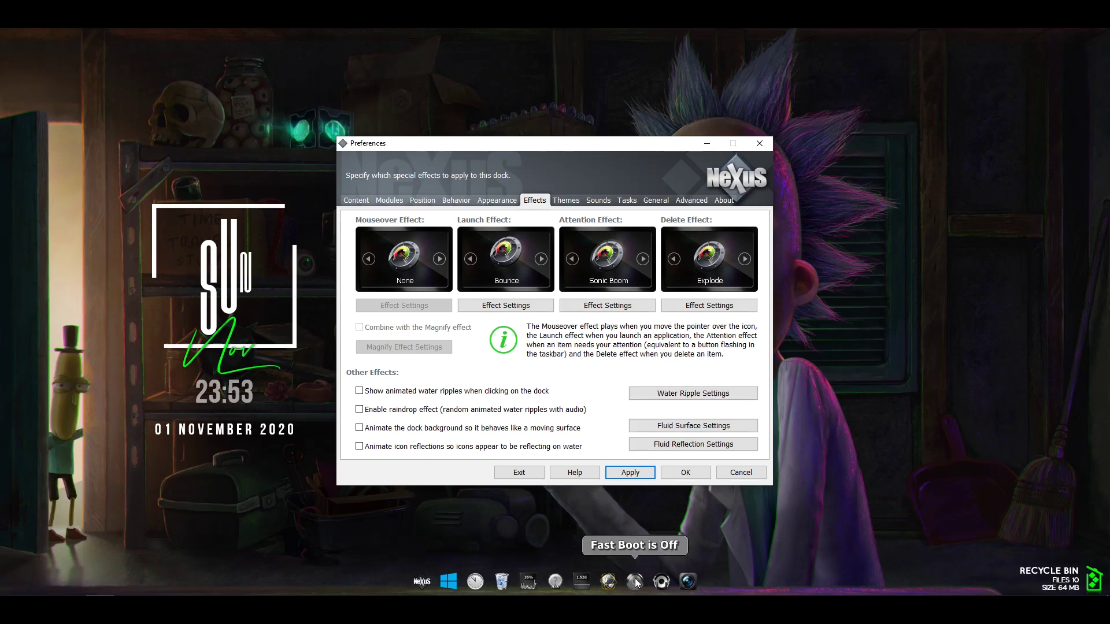
Turn off the dock labels' background, set their Tahoma Bold font to size 8, and apply the changes
key("ctrl+shift+Tab")
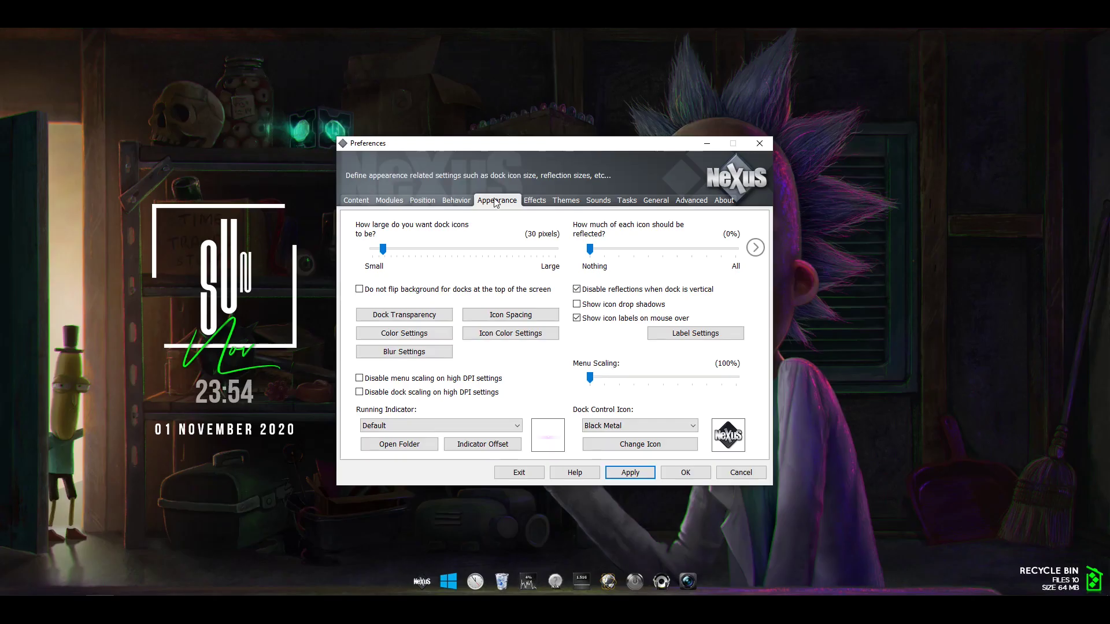
left_click(669, 335)
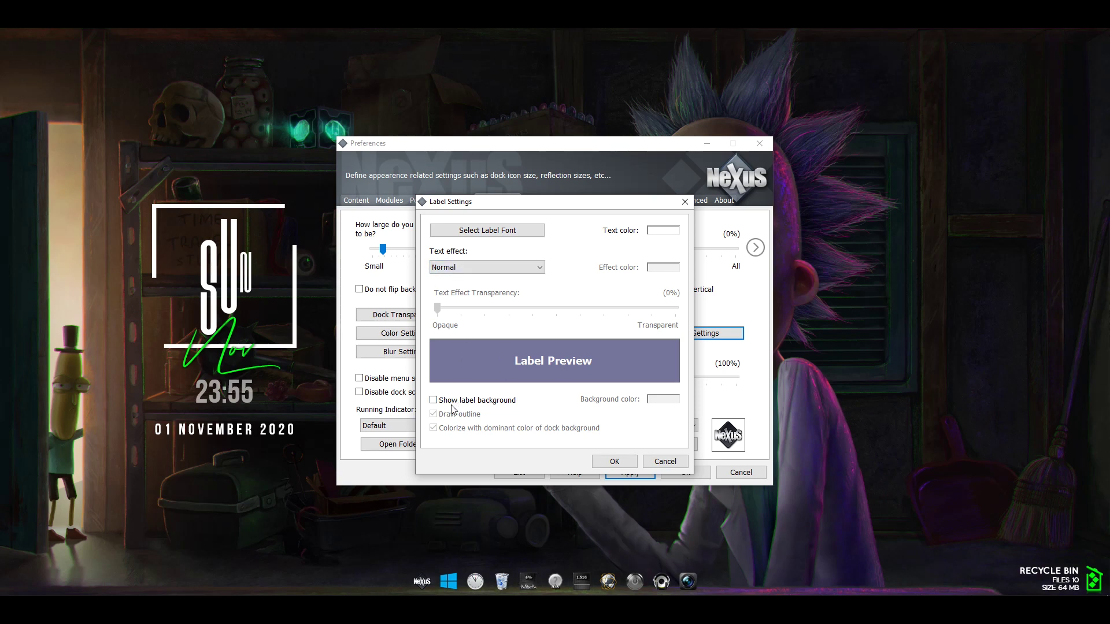
left_click(486, 231)
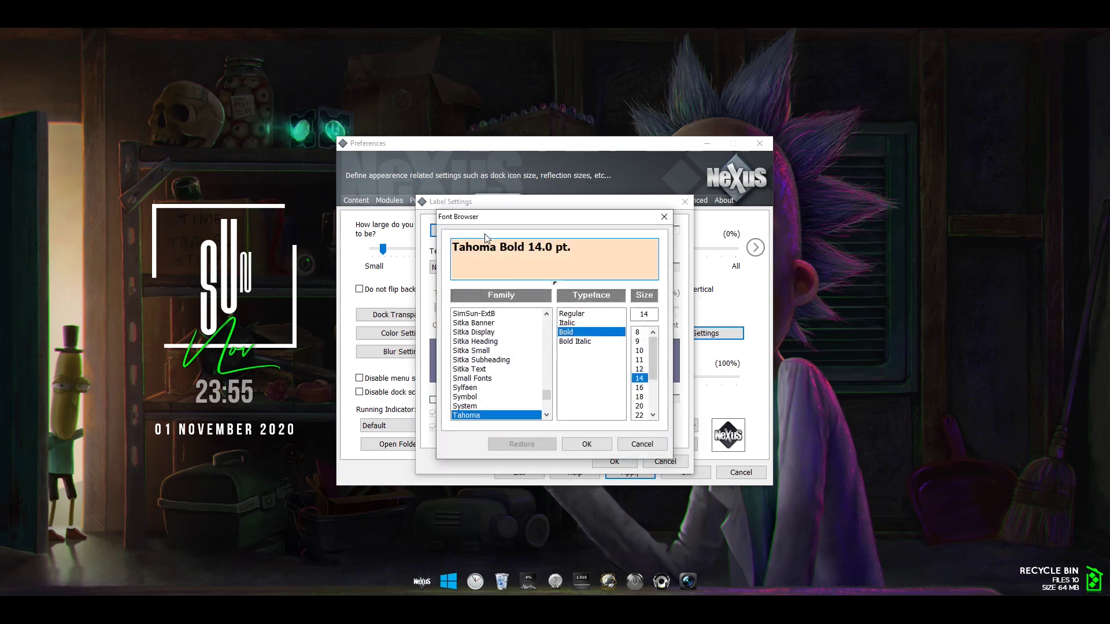
left_click(638, 333)
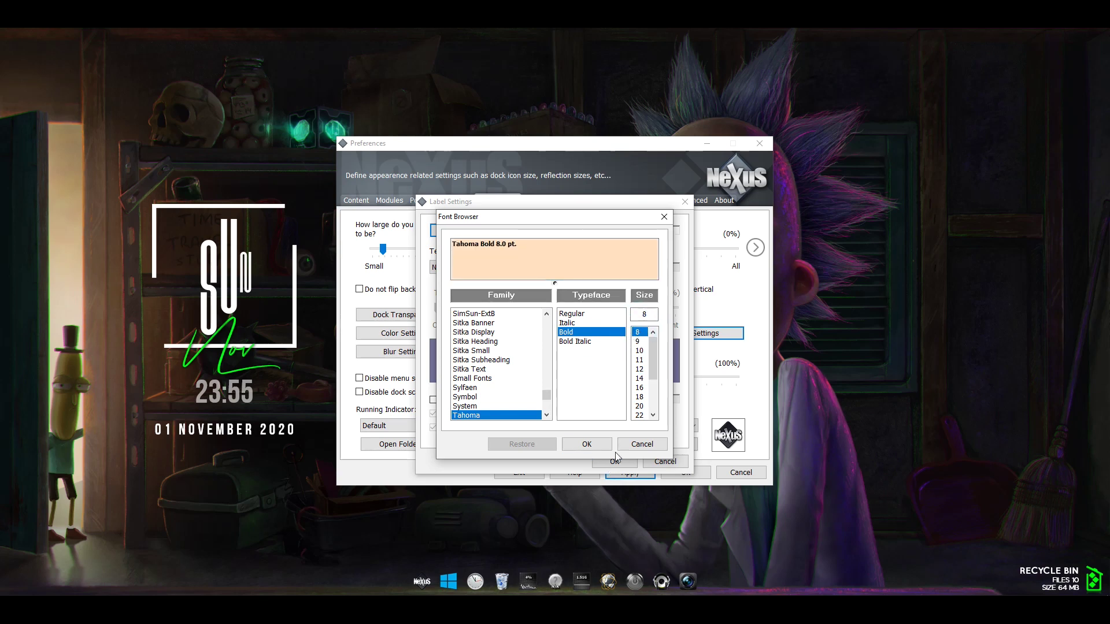
left_click(586, 444)
left_click(613, 460)
left_click(629, 472)
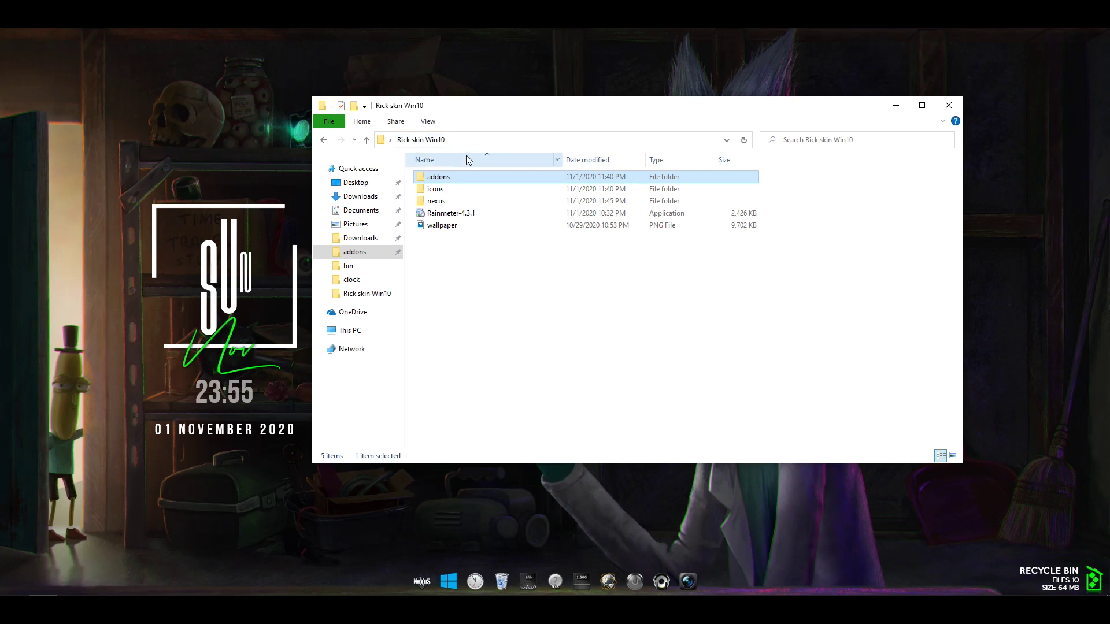
Open the simply styled icon set inside the icons folder of Rick skin Win10 and browse its icons
double_click(444, 190)
double_click(448, 179)
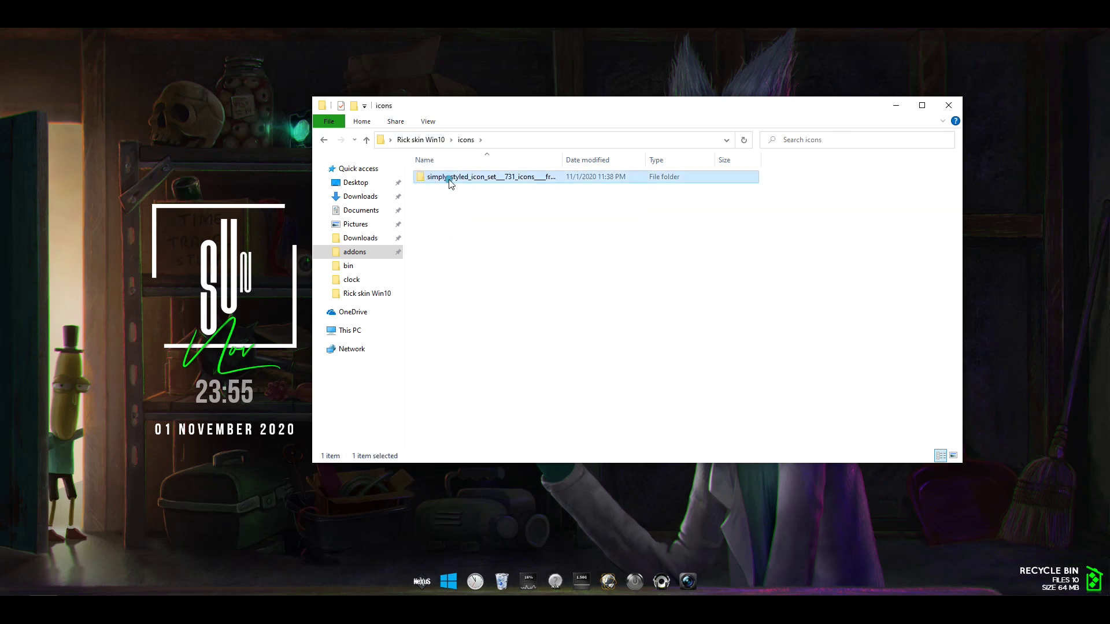
left_click(574, 297)
scroll(572, 320, "down", 1)
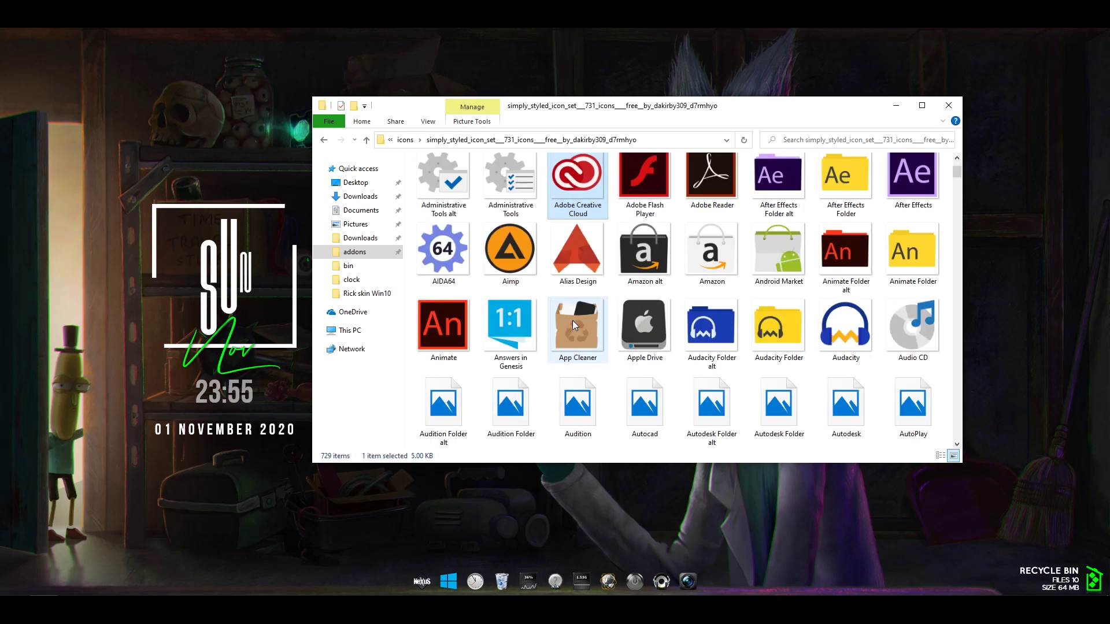
scroll(573, 320, "down", 2)
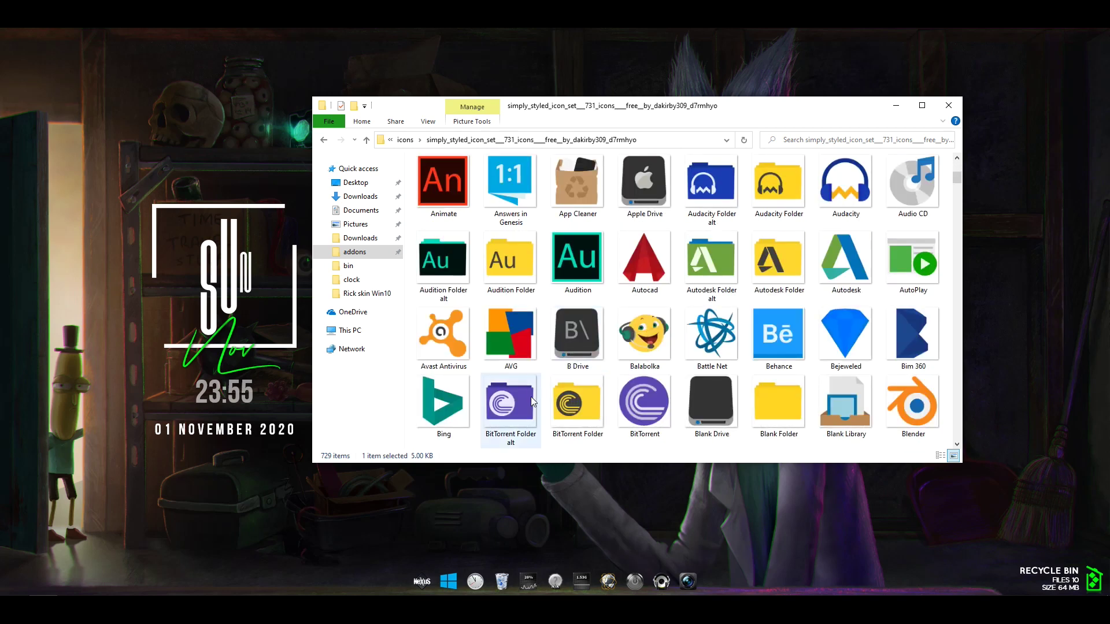
Replace the dock's clock and CPU meter icons with BitTorrent Folder and Bing, and the icon before the power item with Camtasia Studio alt
left_click_drag(577, 405, 476, 584)
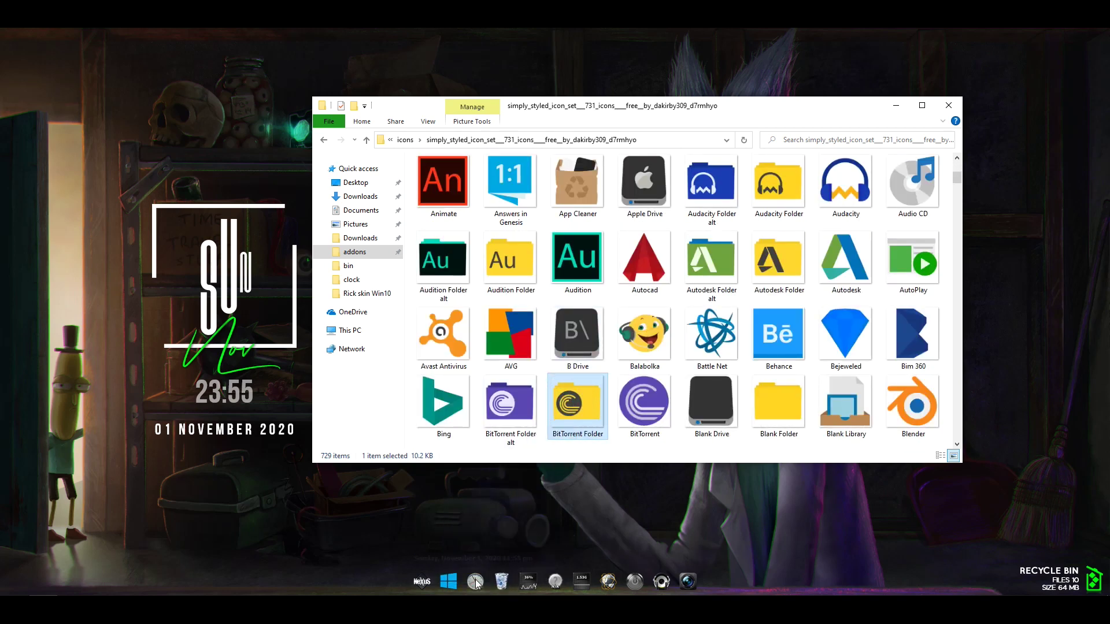
left_click_drag(643, 405, 535, 527)
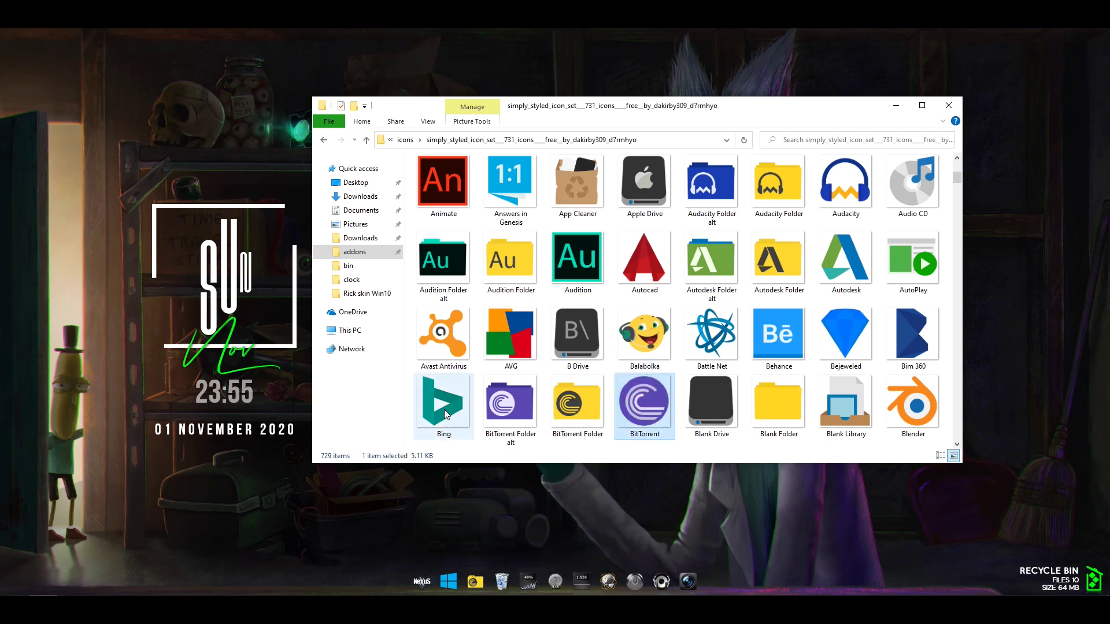
left_click_drag(444, 404, 533, 565)
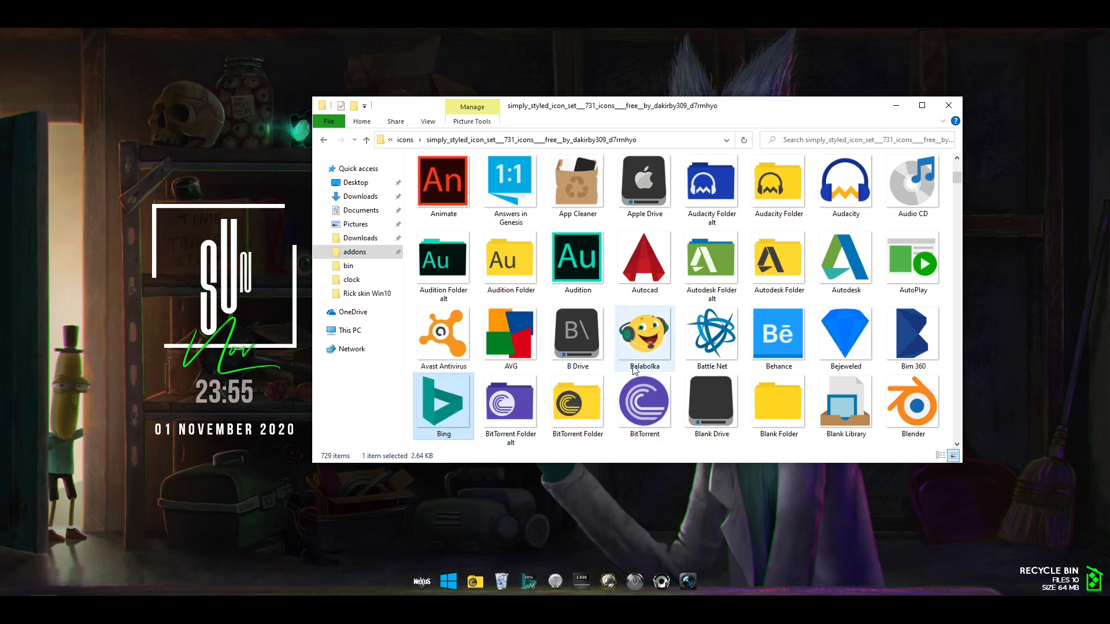
scroll(645, 341, "down", 5)
left_click_drag(645, 330, 610, 584)
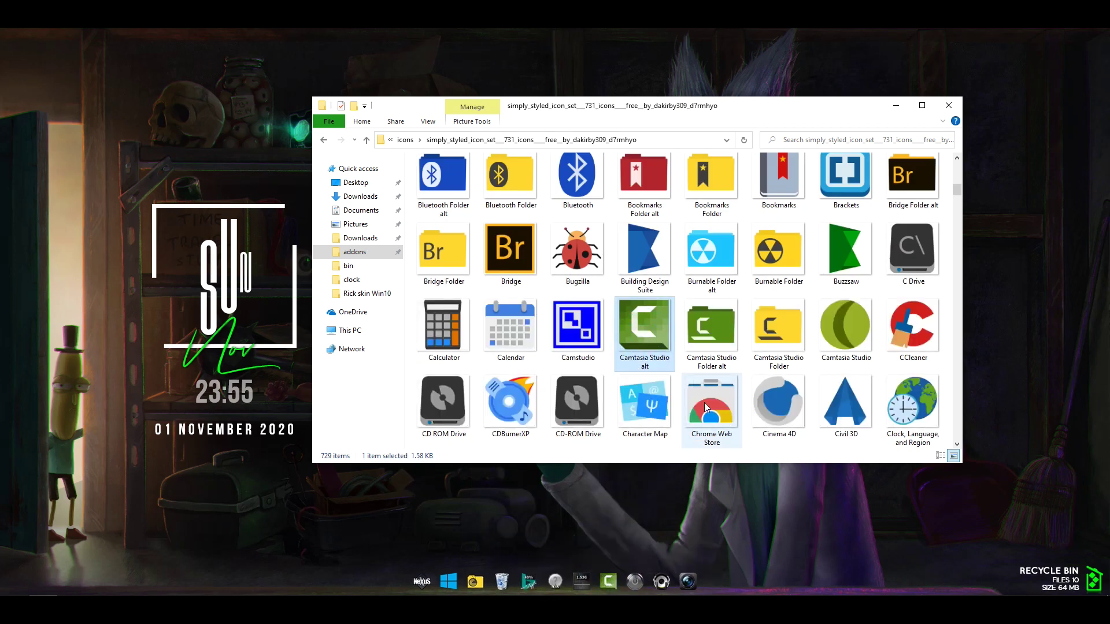
Replace the dock's control icon with Chrome Web Store and its last three icons with Dreamweaver, Discord and eMule
scroll(711, 375, "down", 10)
left_click(896, 269)
left_click_drag(896, 267, 662, 581)
left_click_drag(644, 420, 634, 581)
scroll(645, 346, "down", 5)
left_click(647, 173)
left_click_drag(647, 174, 688, 581)
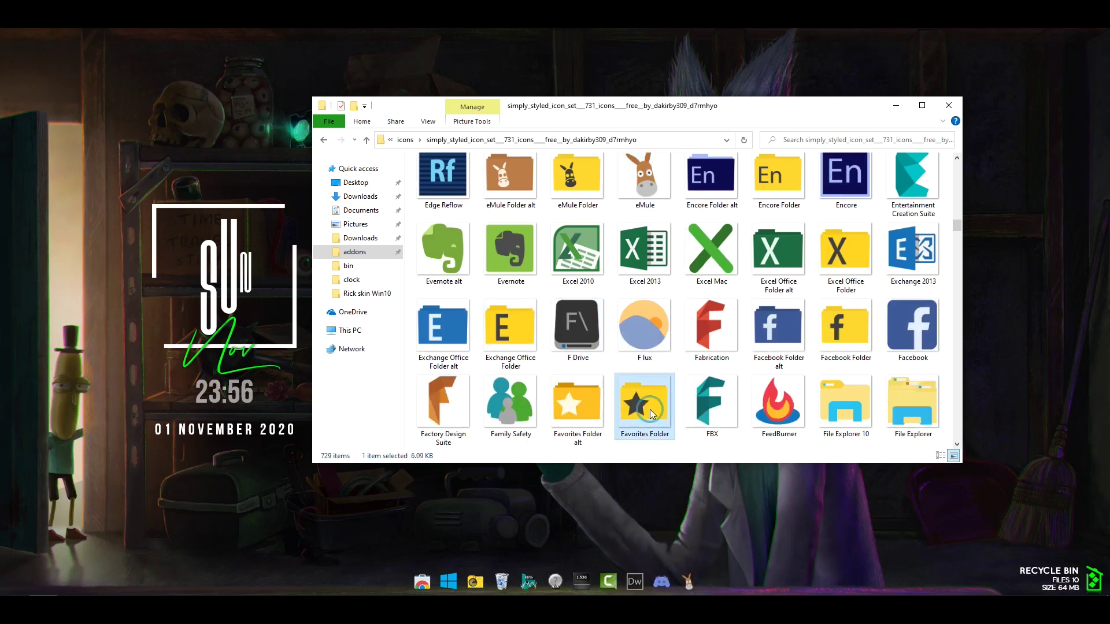
Replace further dock icons from the set, using Firefox for the Start Menu entry and a Photoshop icon for the Recycle Bin
scroll(645, 405, "down", 10)
left_click_drag(712, 405, 502, 581)
scroll(518, 394, "down", 5)
left_click(518, 399)
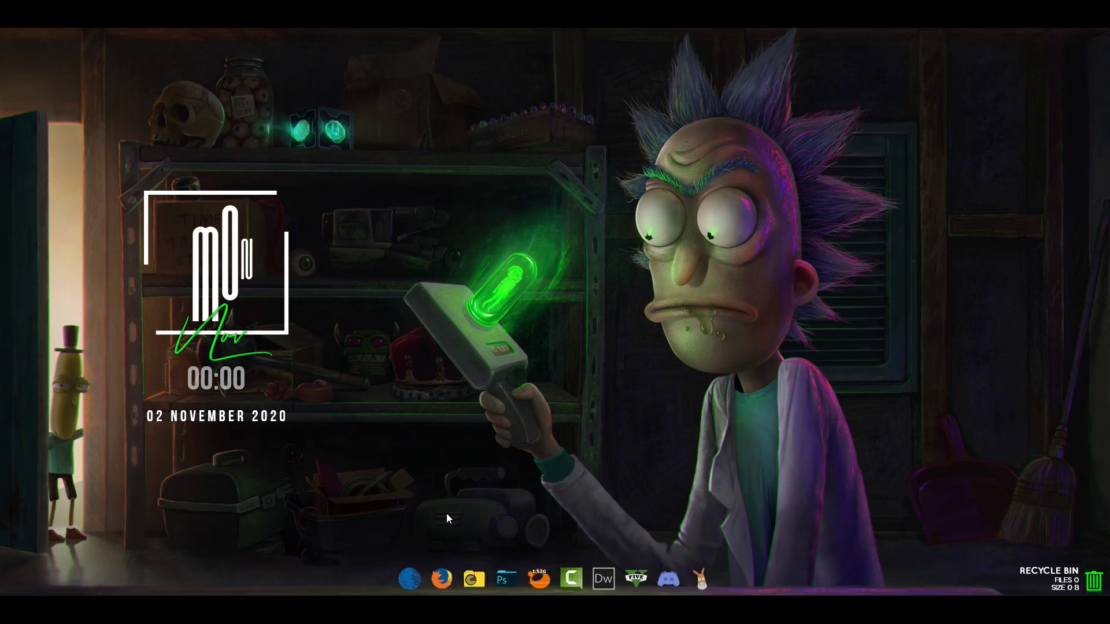
Change the item type of the Firefox-icon dock entry to Program and start browsing for its program file
right_click(442, 578)
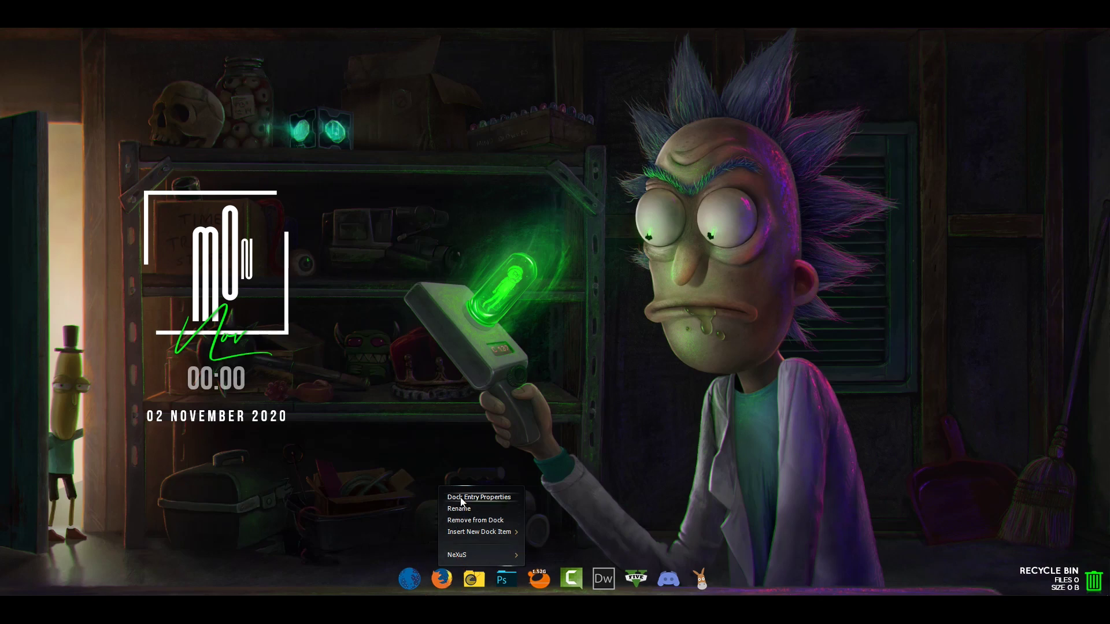
left_click(461, 499)
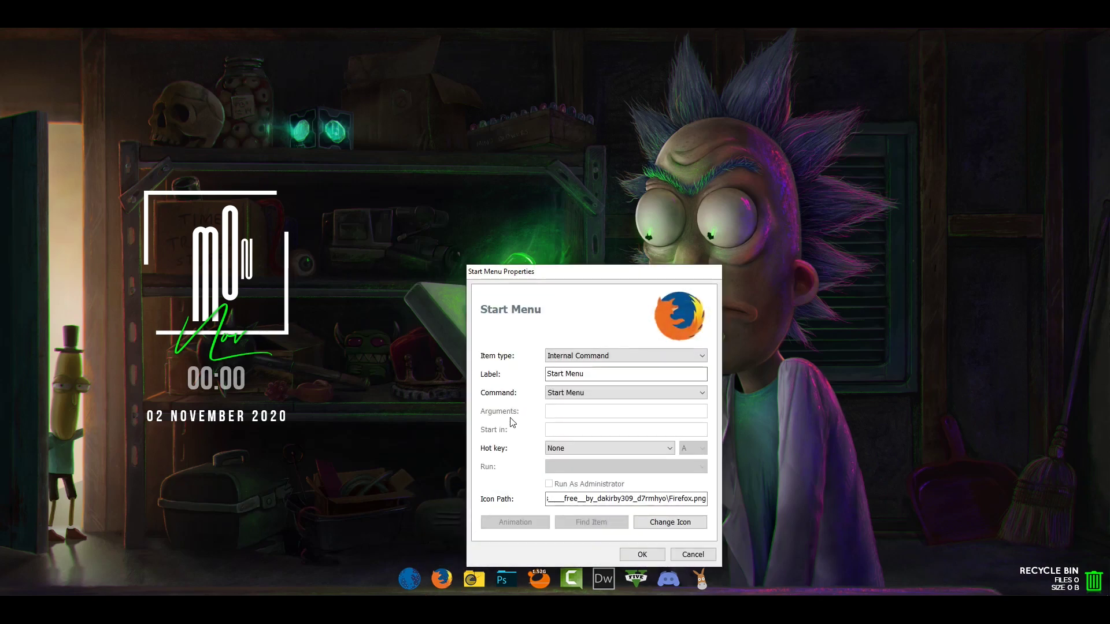
left_click(571, 356)
left_click(564, 377)
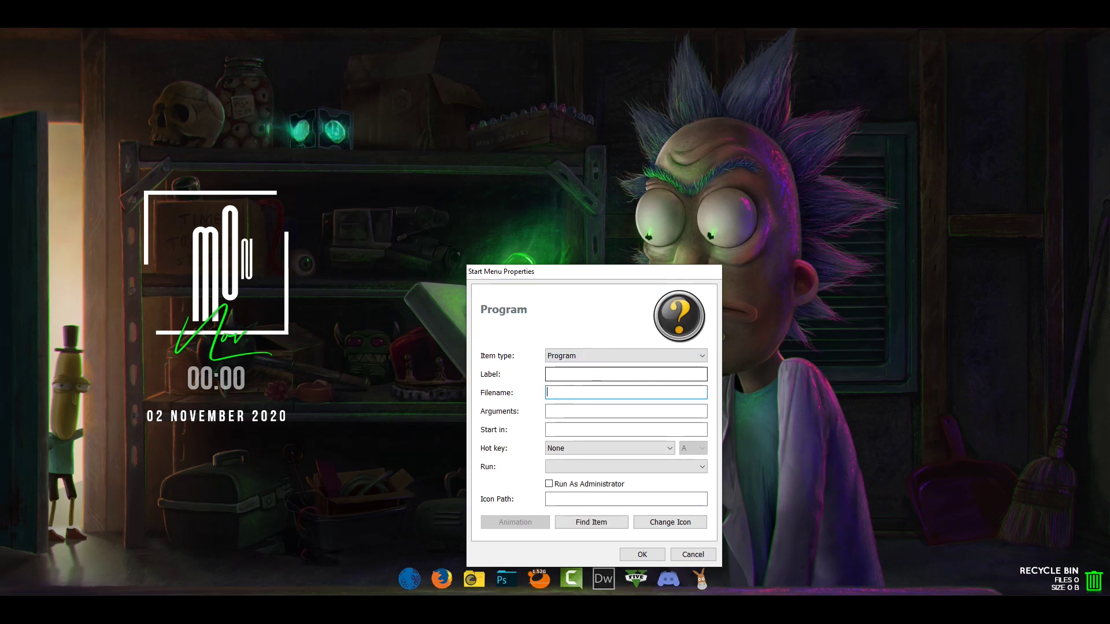
left_click(597, 523)
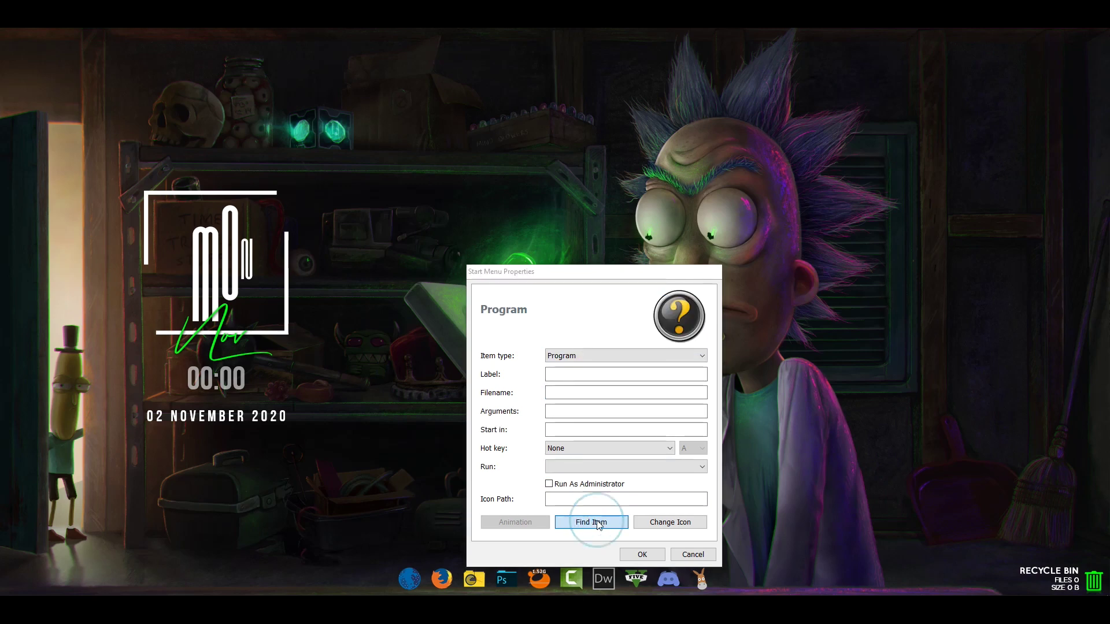